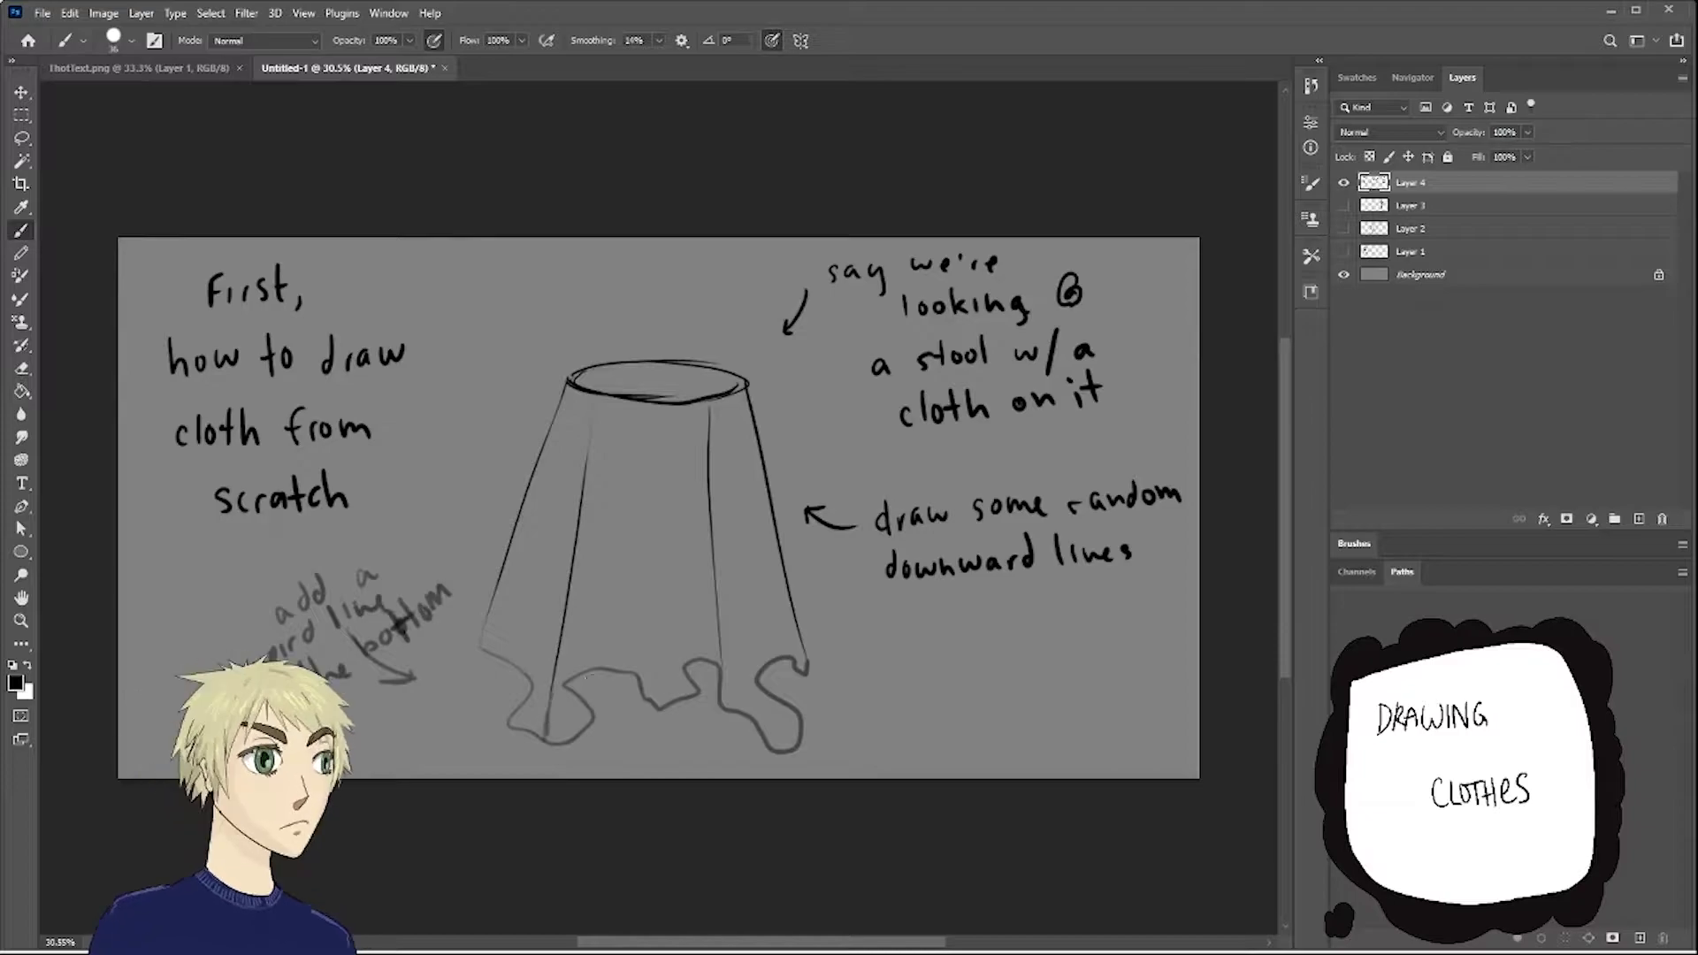
Number the handwritten notes 1 to 4 in white and write "draw more upward lines from the curviest bits" beside the cloth's hem.
drag(838, 301, 855, 327)
drag(880, 460, 916, 477)
drag(880, 612, 911, 642)
drag(222, 618, 252, 636)
mouse_move(989, 662)
mouse_down()
mouse_move(1100, 660)
mouse_move(1190, 630)
mouse_up()
mouse_move(880, 703)
mouse_down()
mouse_move(949, 716)
mouse_move(1117, 690)
mouse_up()
drag(920, 754, 1124, 724)
Draw dark upward fold lines from the curviest parts of the cloth's hem and darken the hem's outline.
drag(770, 594, 712, 704)
drag(526, 632, 509, 728)
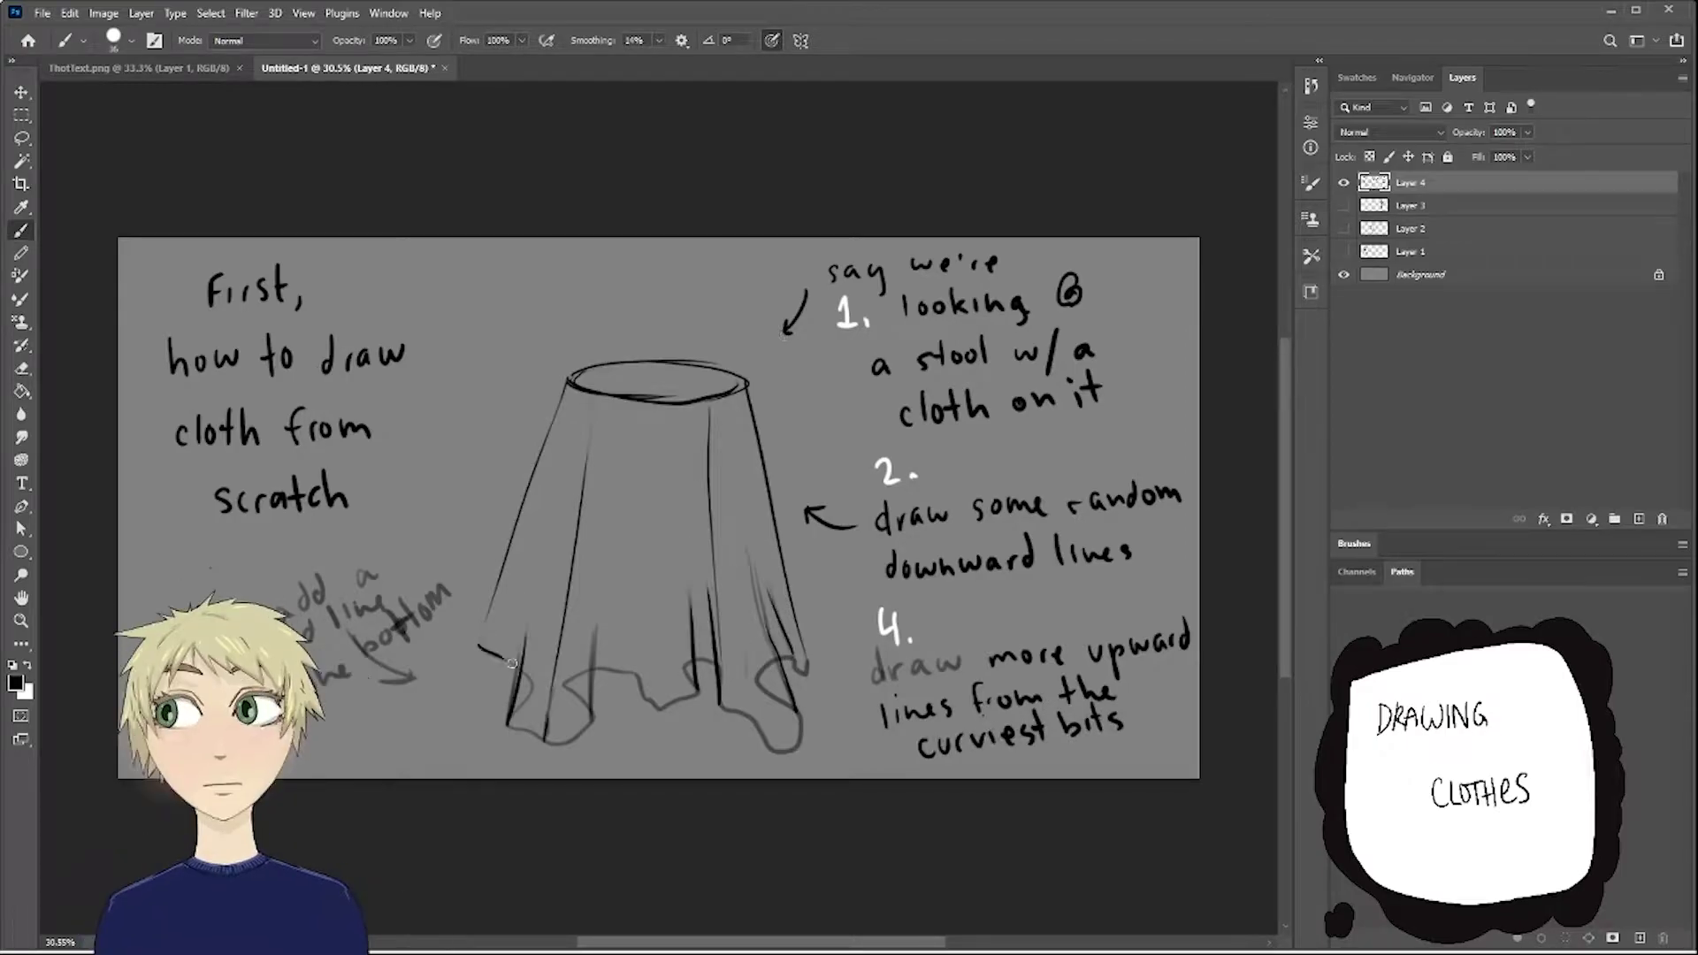
drag(605, 592, 591, 719)
drag(592, 665, 659, 704)
drag(656, 659, 664, 707)
drag(802, 739, 752, 557)
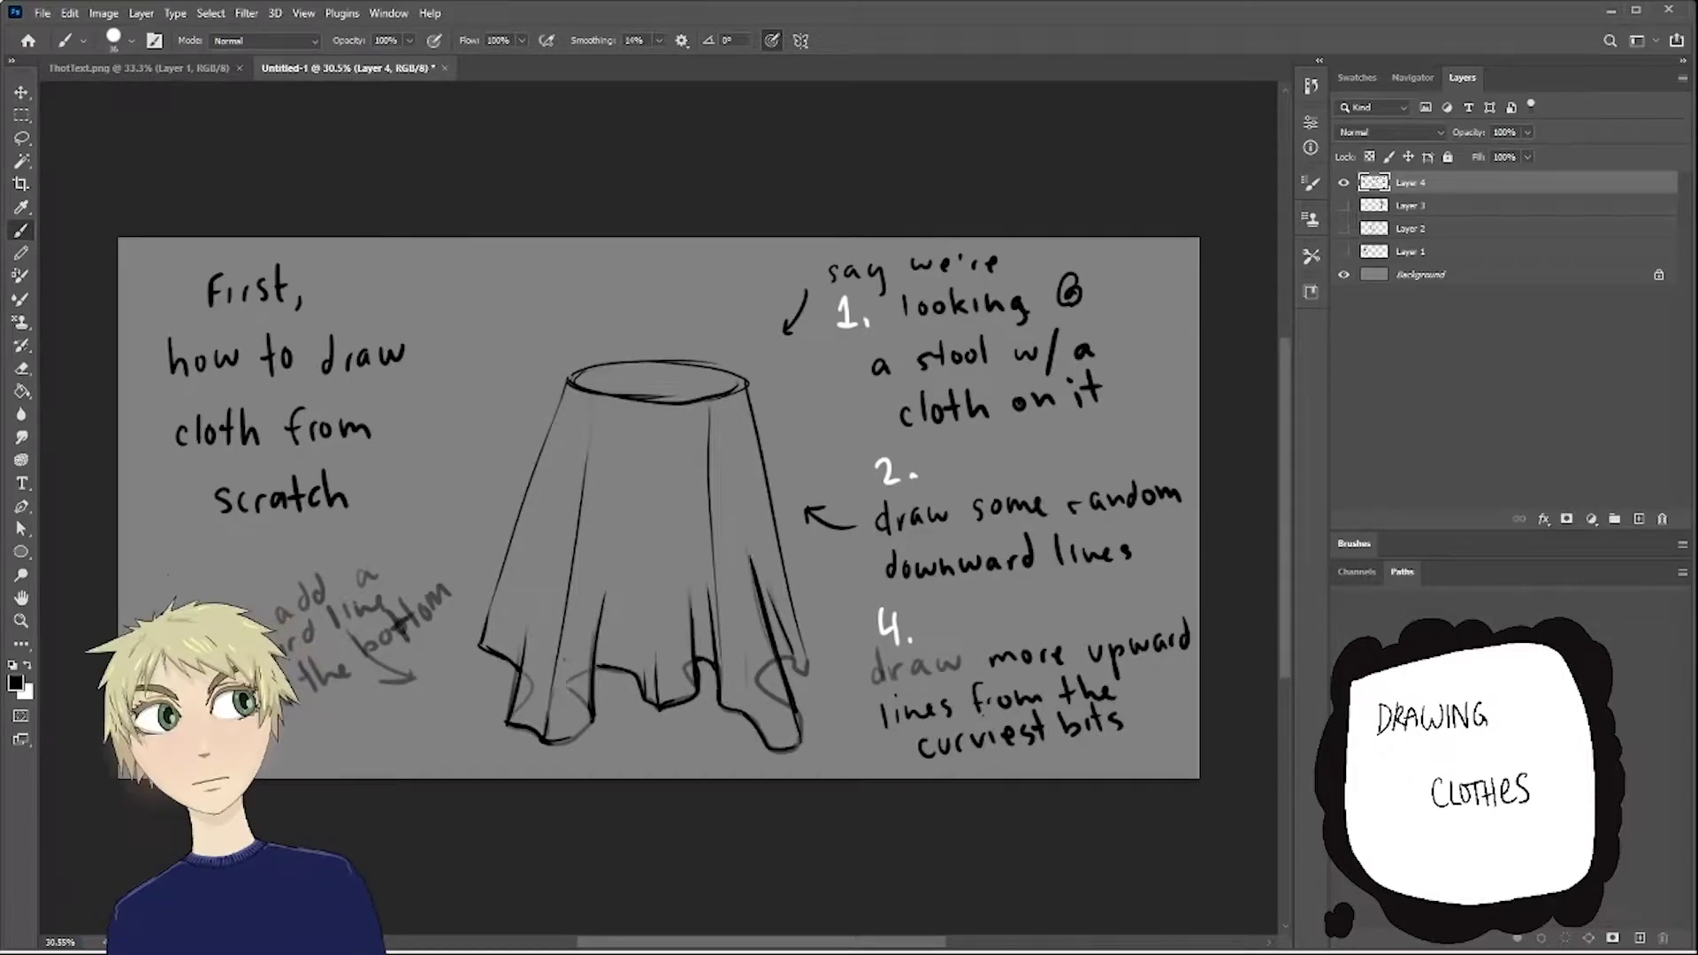
Paint soft white highlights on the stool's top and along the raised folds of the cloth.
scroll(431, 678, down, 1)
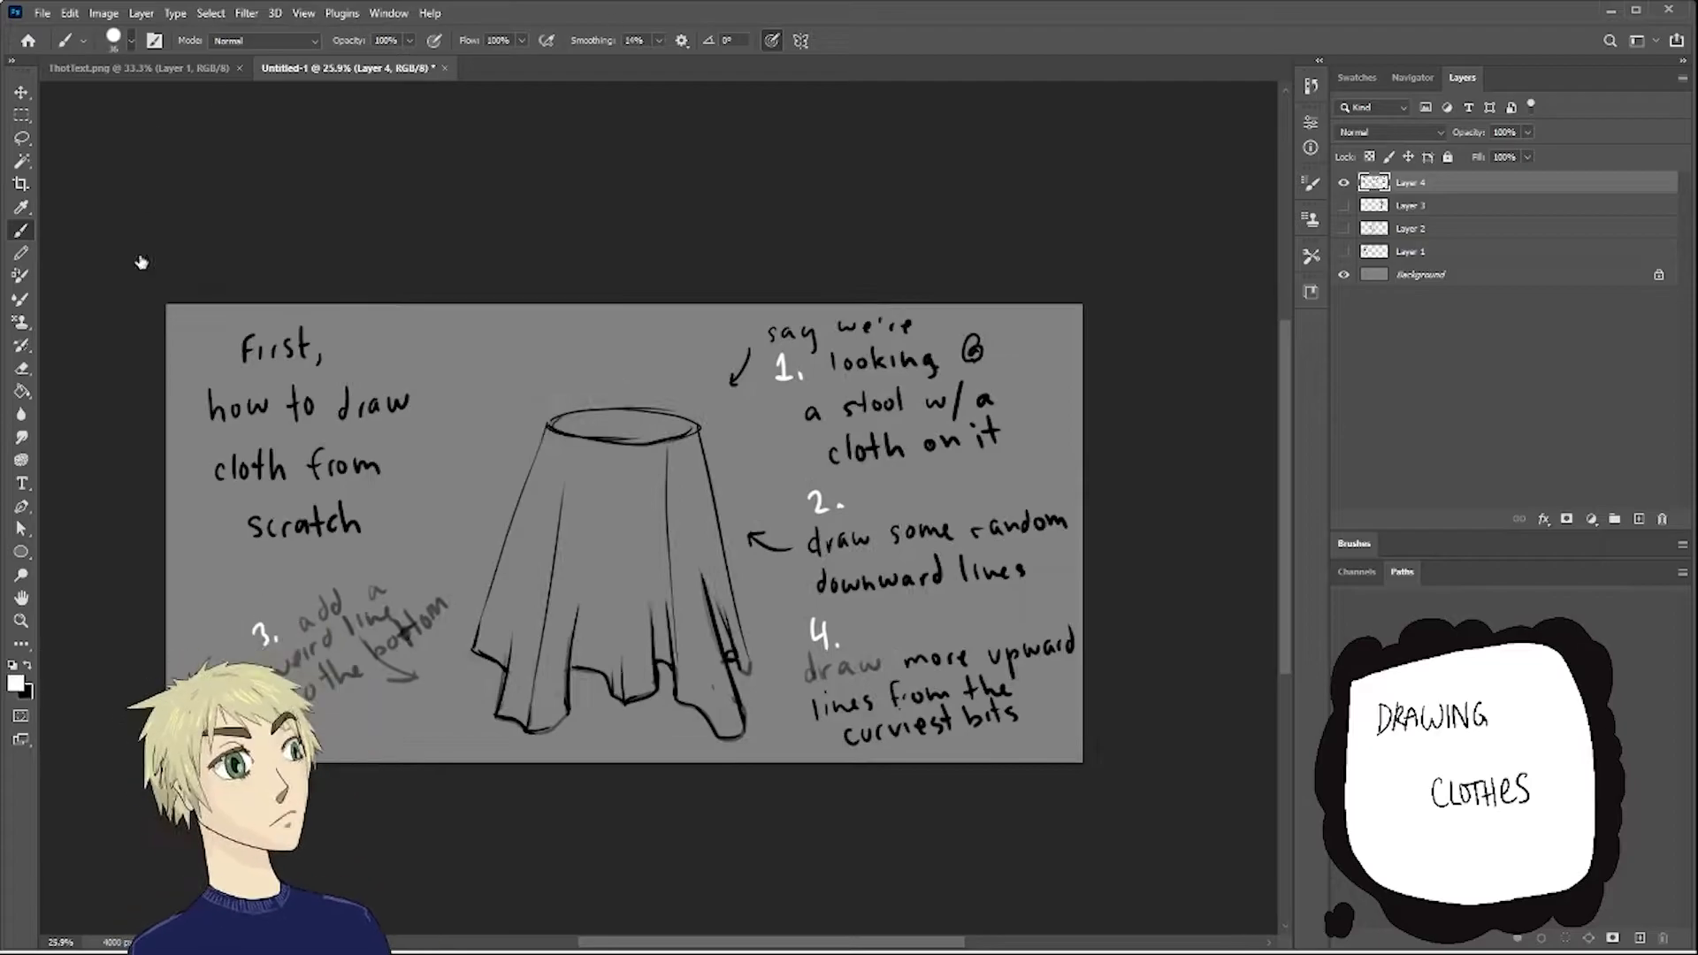
mouse_move(557, 424)
mouse_down()
mouse_move(677, 429)
mouse_move(636, 436)
mouse_up()
drag(557, 553, 530, 729)
drag(517, 636, 500, 713)
drag(690, 588, 729, 732)
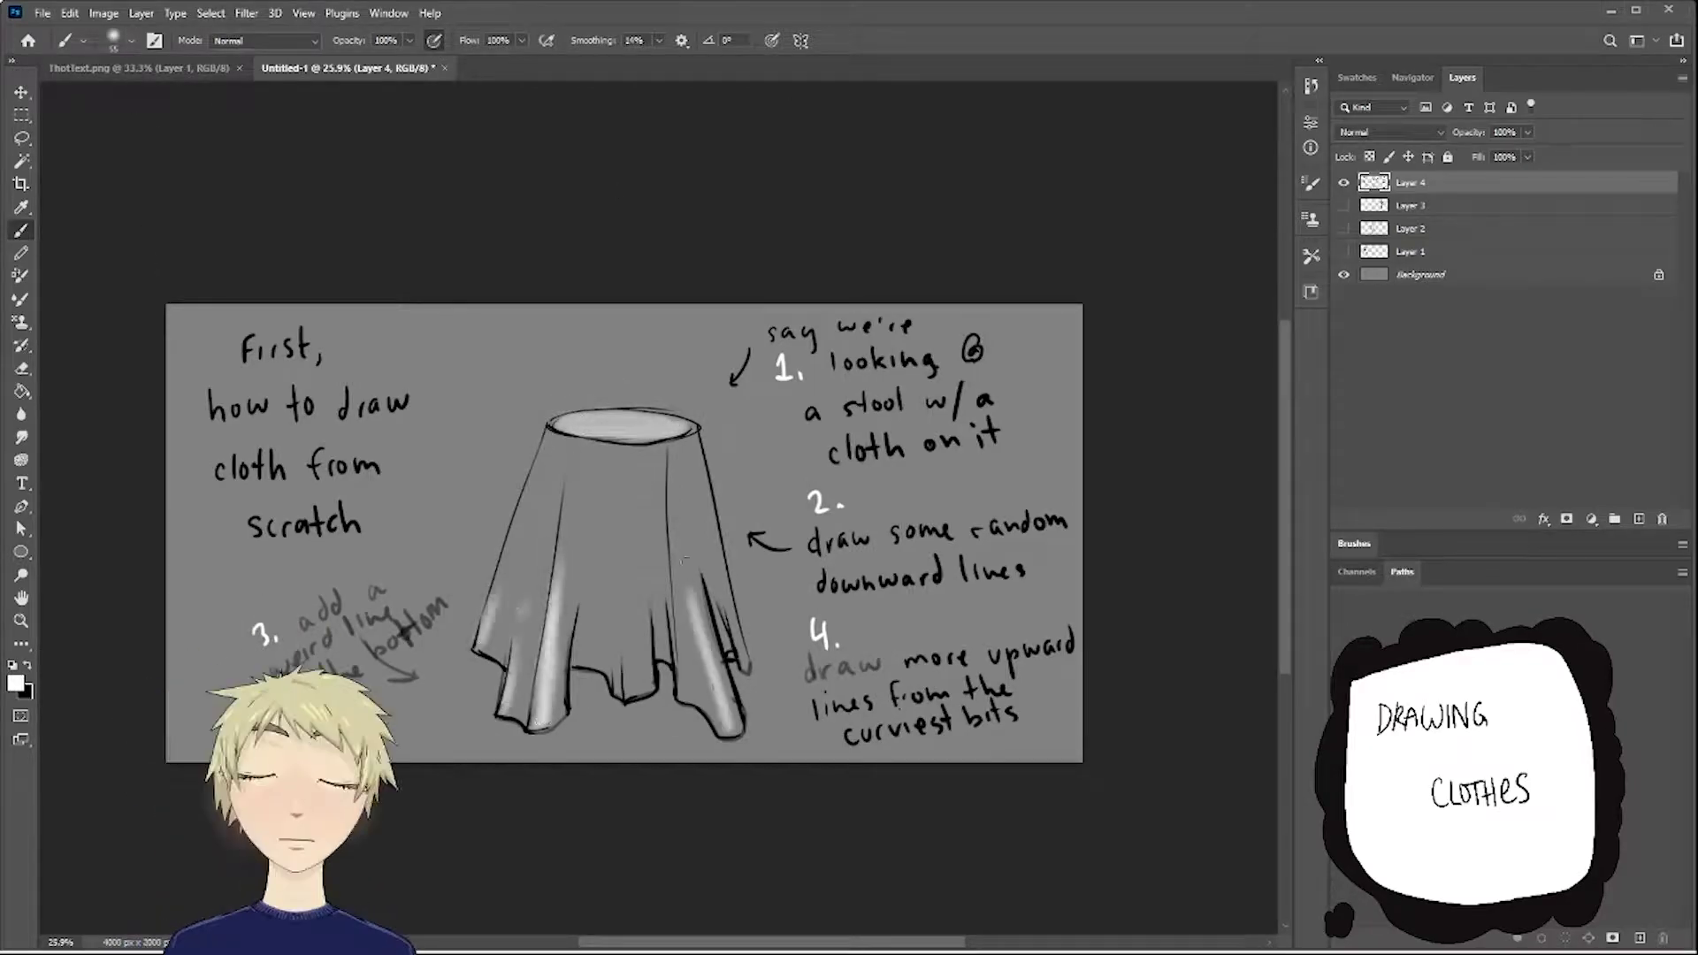
drag(681, 541, 704, 646)
drag(730, 609, 748, 668)
drag(624, 504, 627, 690)
drag(698, 425, 703, 504)
drag(558, 424, 540, 584)
drag(630, 456, 629, 482)
On a new empty layer, draw a second draped cloth in black with slanted sides and two long inner fold lines.
scroll(630, 482, down, 1)
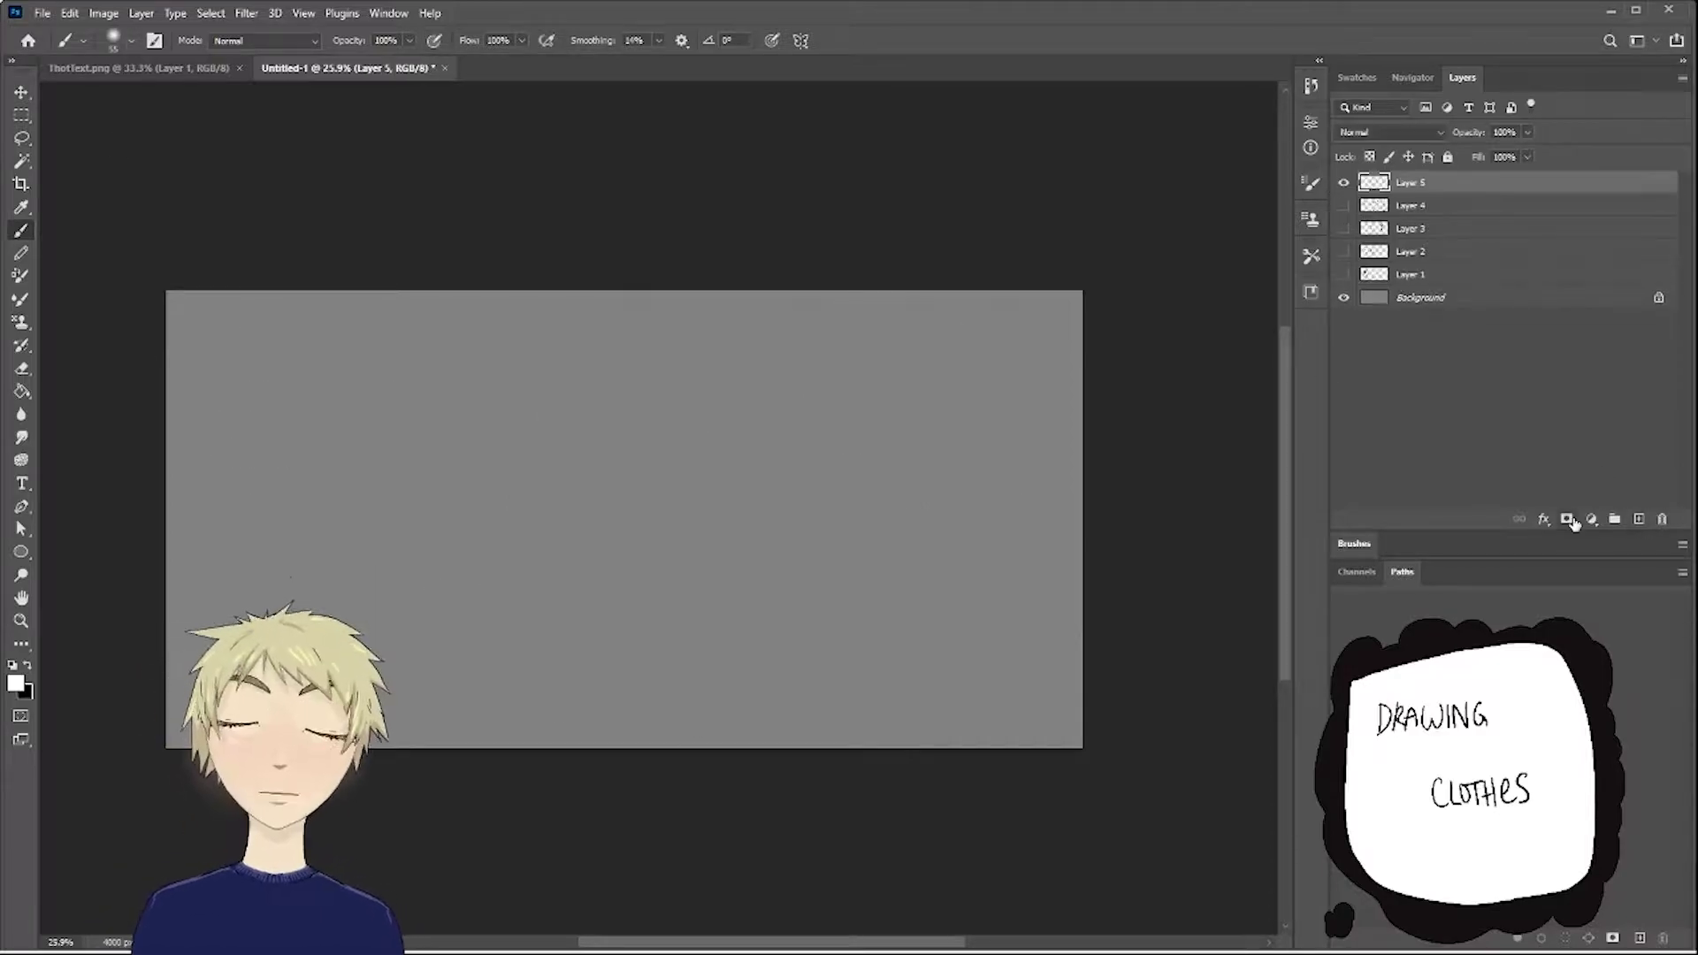
key(x)
drag(509, 356, 456, 554)
drag(663, 364, 701, 597)
drag(561, 398, 504, 666)
drag(620, 402, 650, 706)
Draw a jagged hem along the second cloth's bottom and add short upward fold lines from its corners.
mouse_move(457, 554)
mouse_down()
mouse_move(557, 672)
mouse_move(721, 681)
mouse_up()
drag(637, 602, 650, 716)
drag(681, 623, 672, 730)
drag(601, 588, 611, 721)
drag(527, 606, 517, 712)
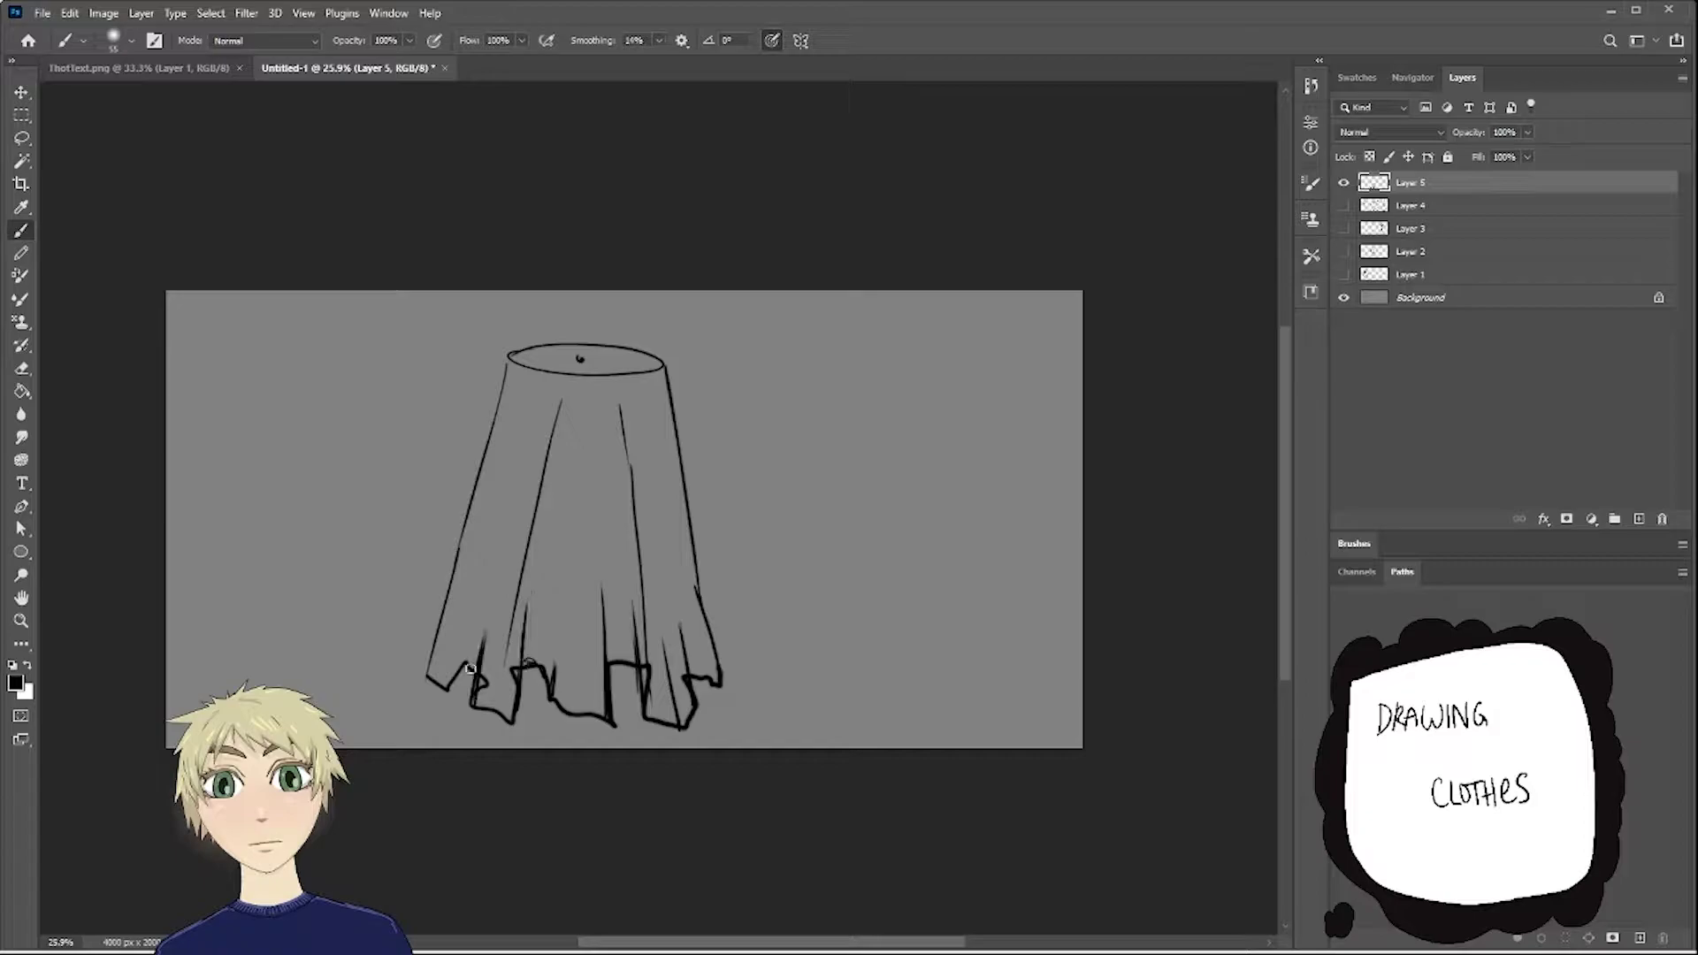
Erase the upper parts of the second cloth's inner fold lines and shift the drawing slightly up on the canvas.
key(e)
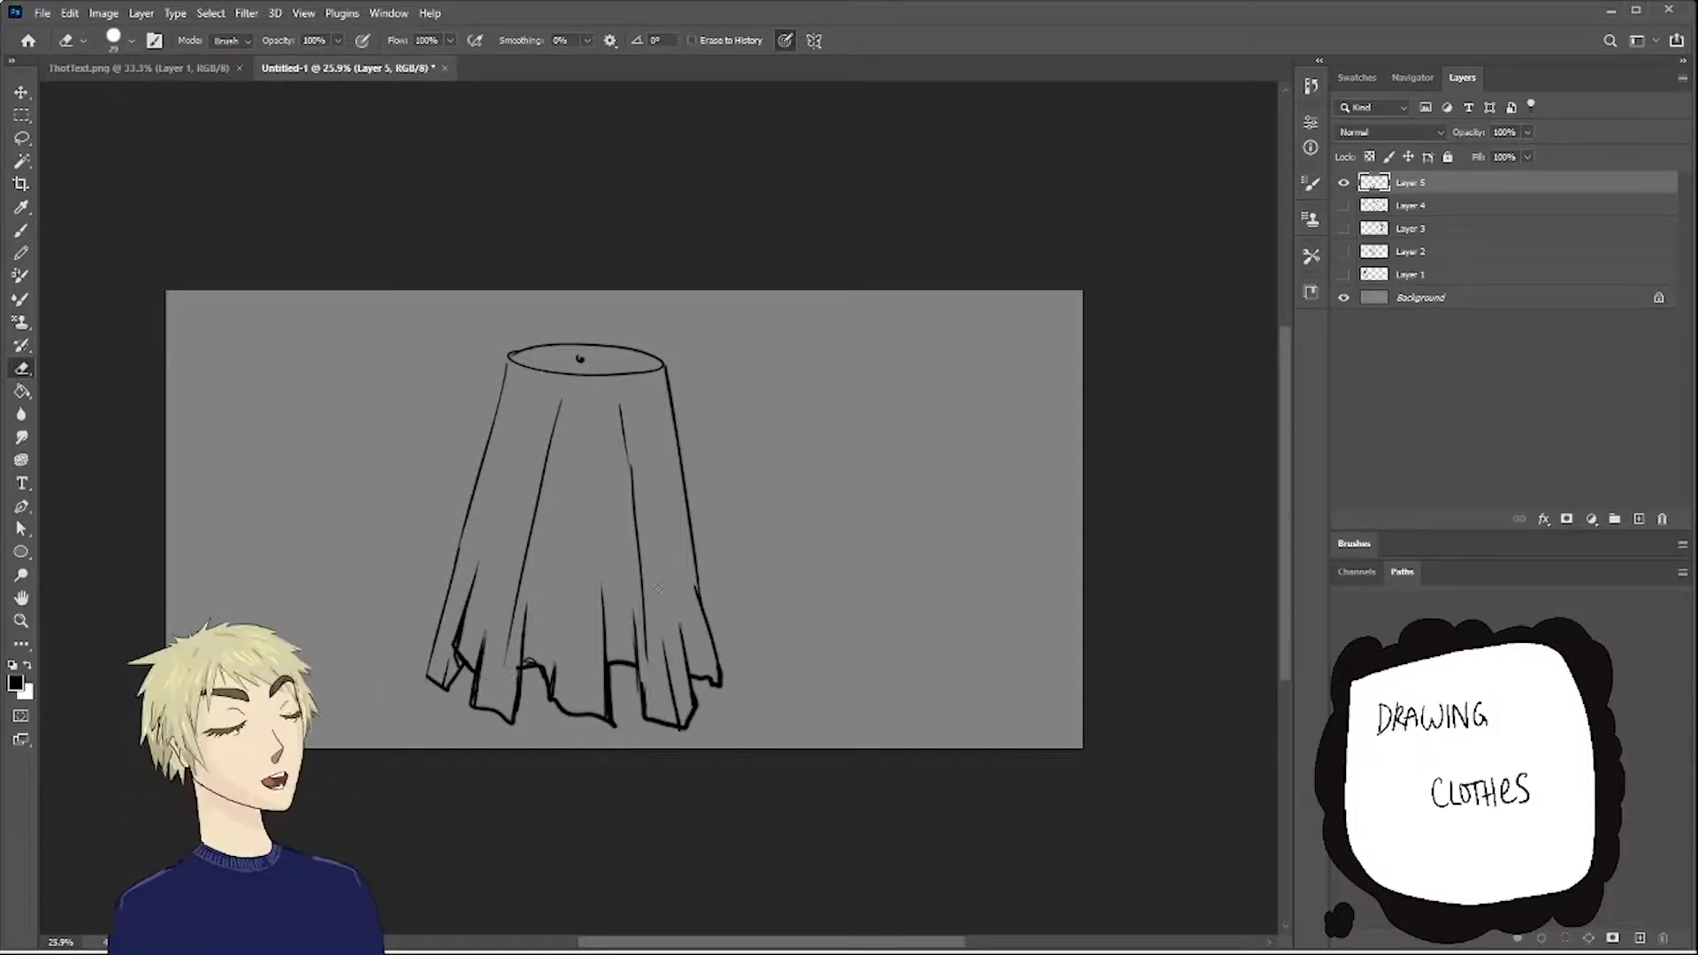
key(ctrl+t)
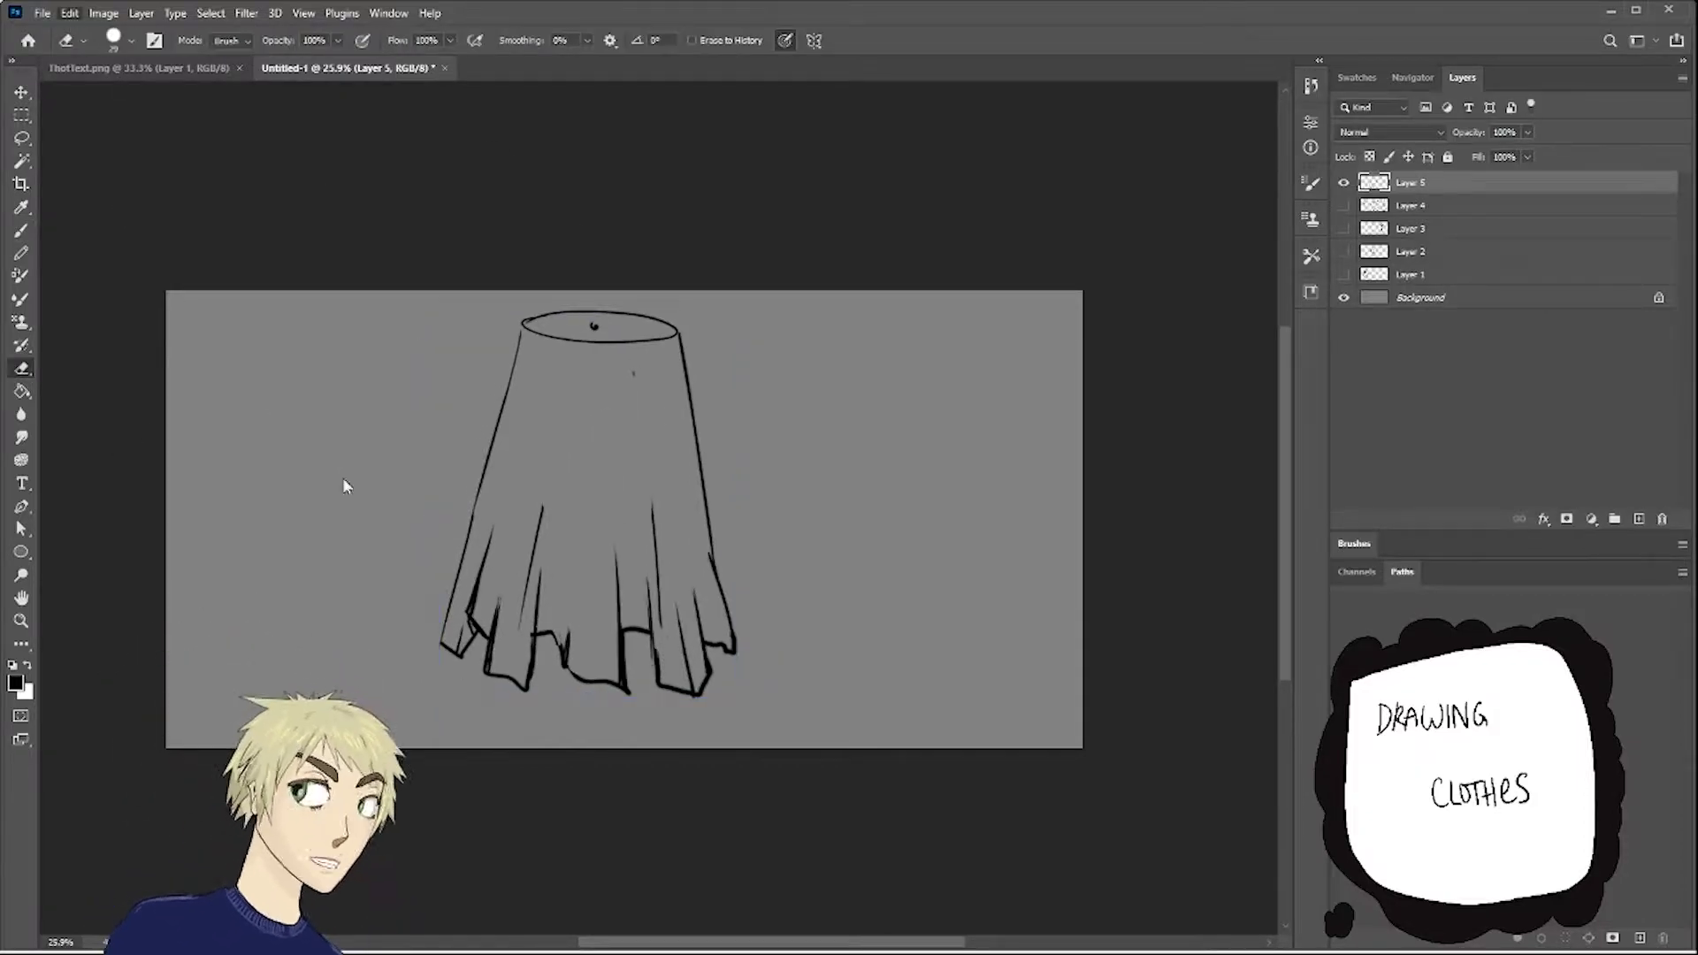
drag(566, 707, 550, 752)
drag(447, 566, 458, 576)
click(880, 39)
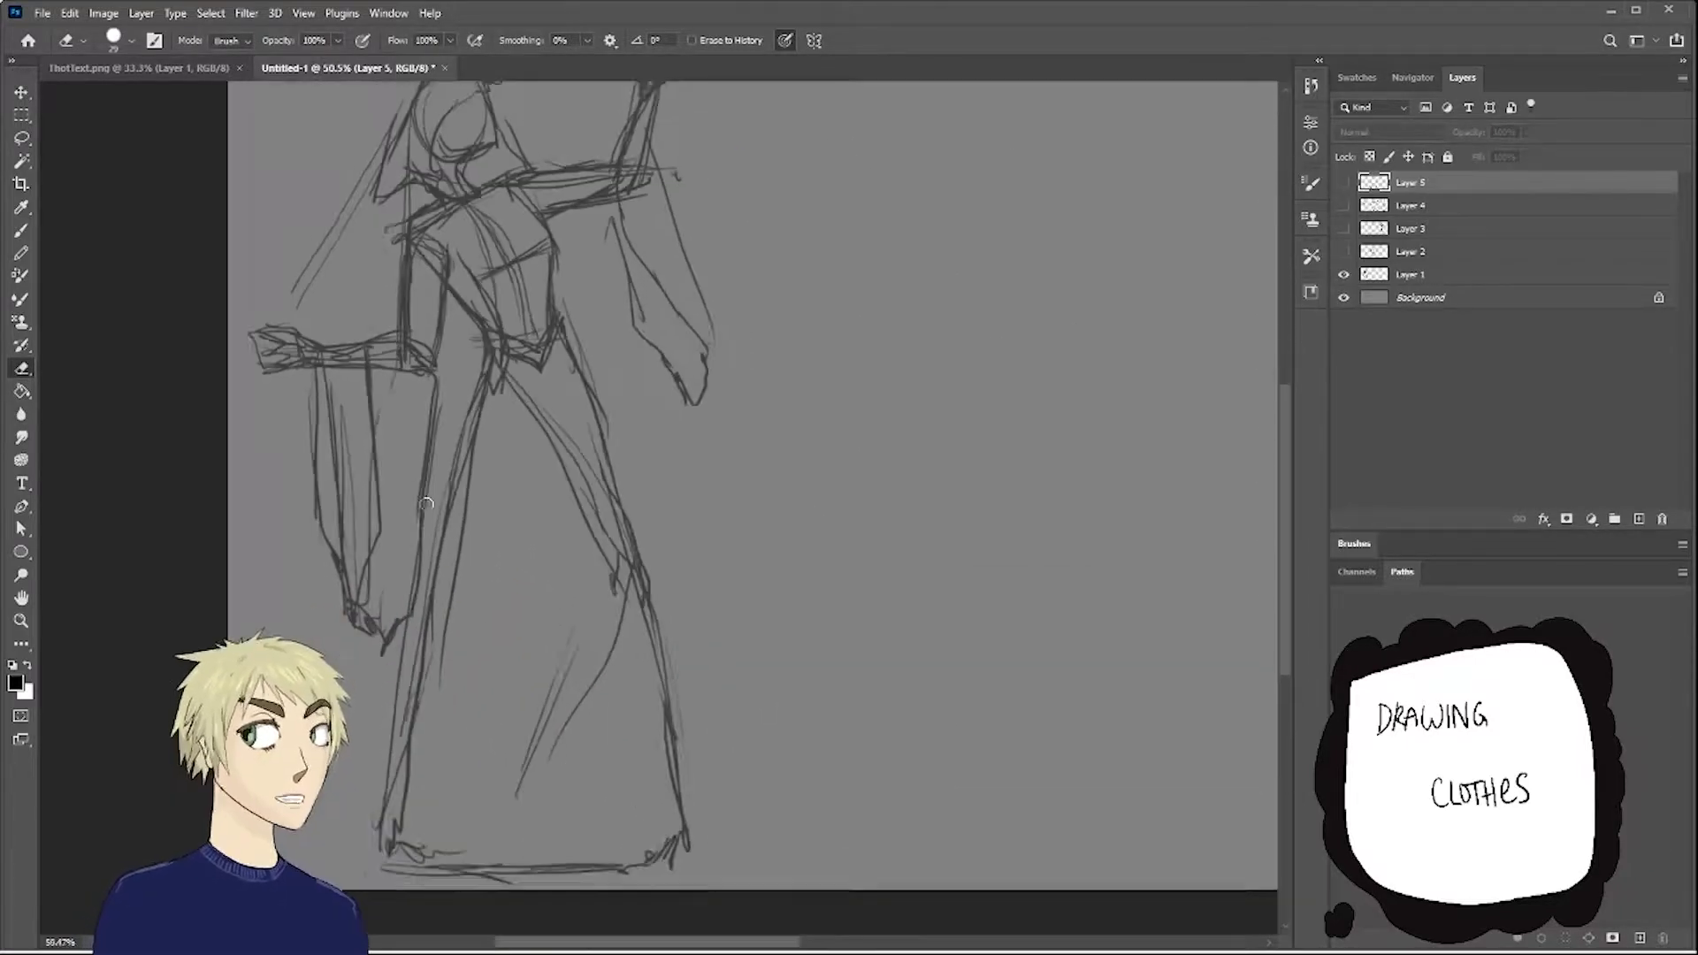
On a new layer above the figure sketch, outline the lowered arm's sleeve and the adjoining torso edge in black.
key(b)
drag(401, 113, 518, 100)
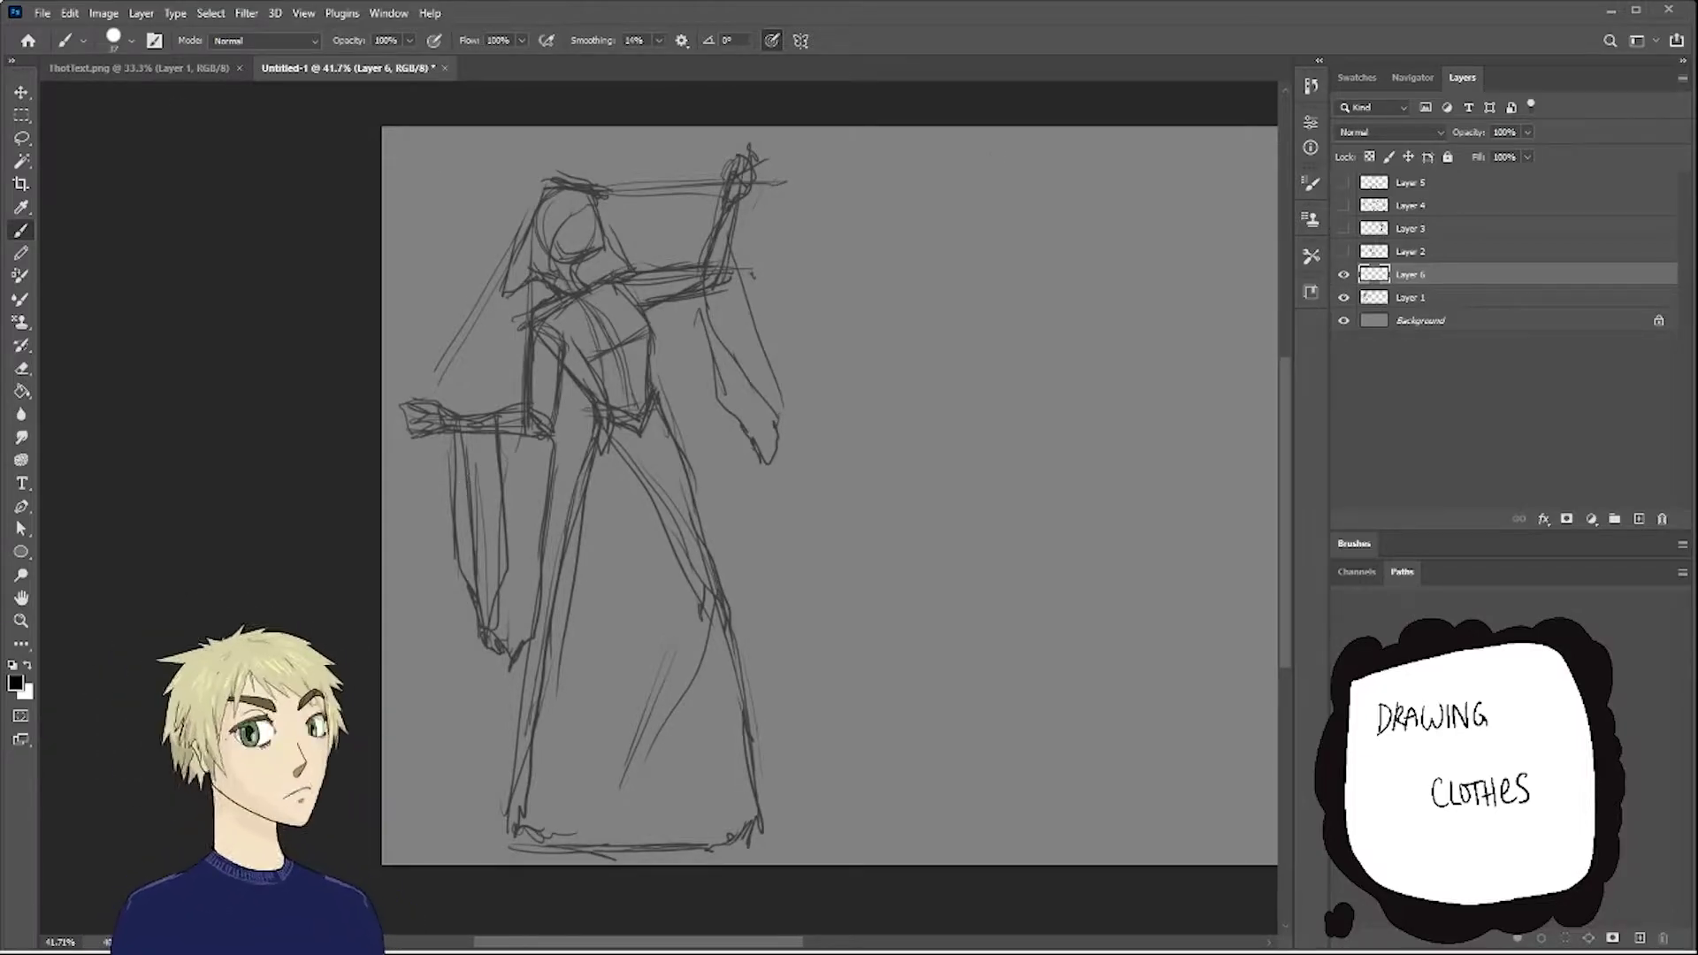
drag(564, 363, 560, 389)
drag(550, 301, 529, 329)
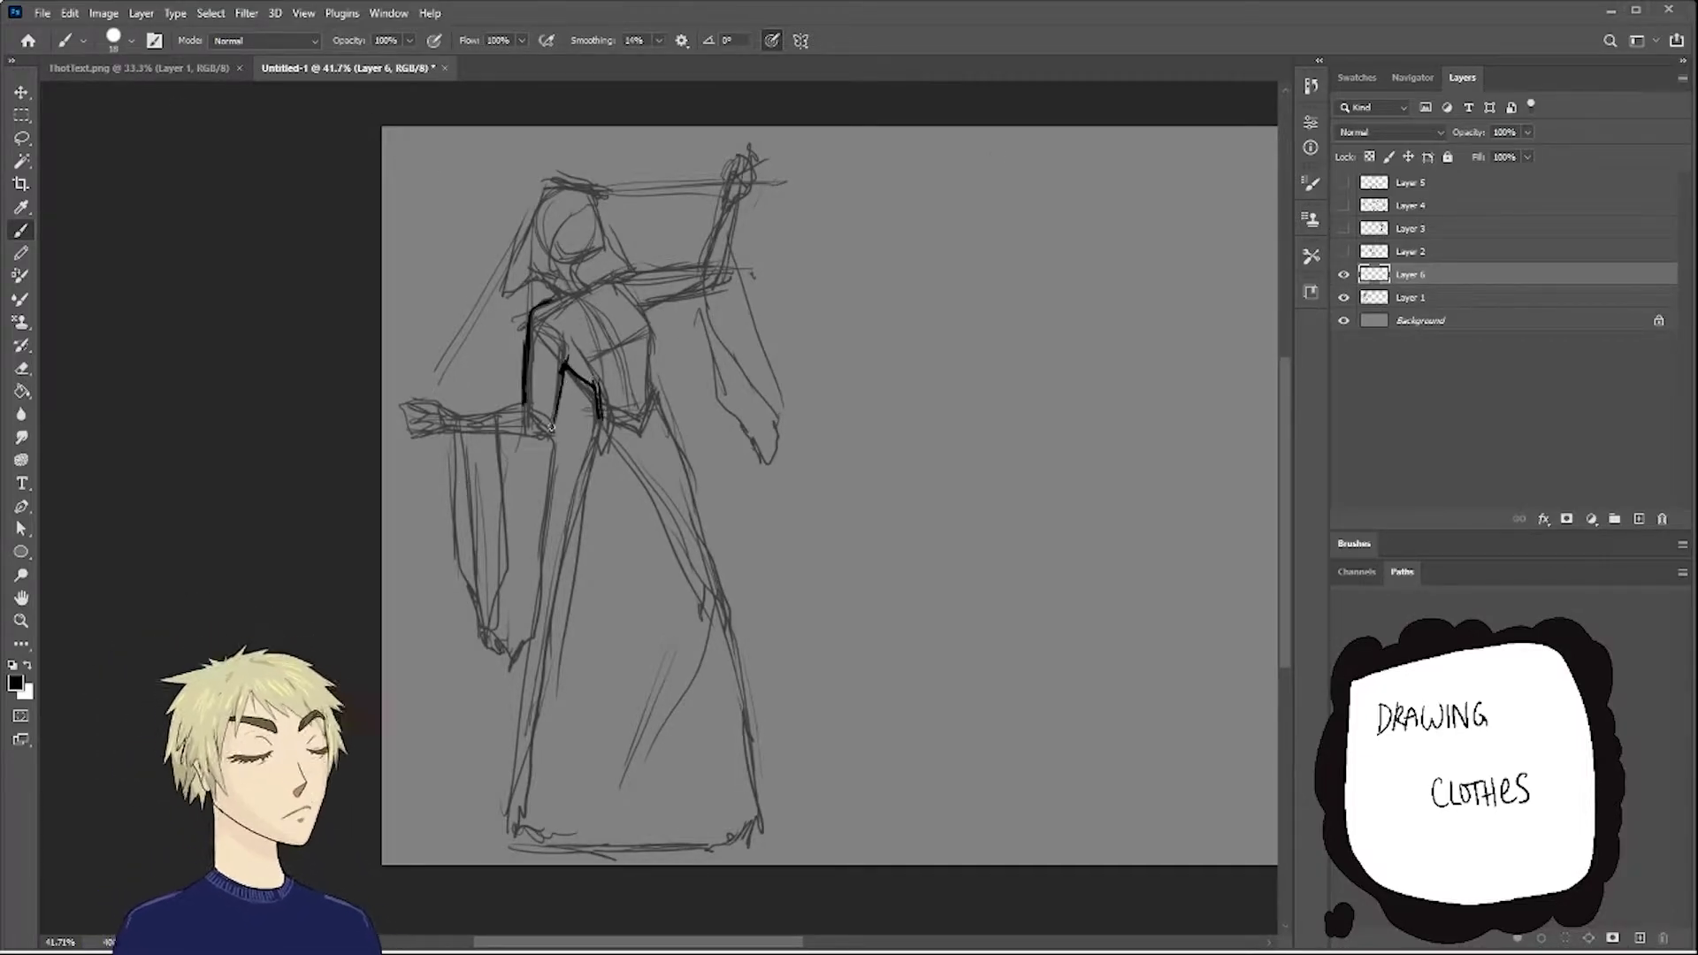
Undo the thick outer sleeve stroke and redraw it as a single line from the shoulder towards the elbow.
scroll(561, 378, up, 5)
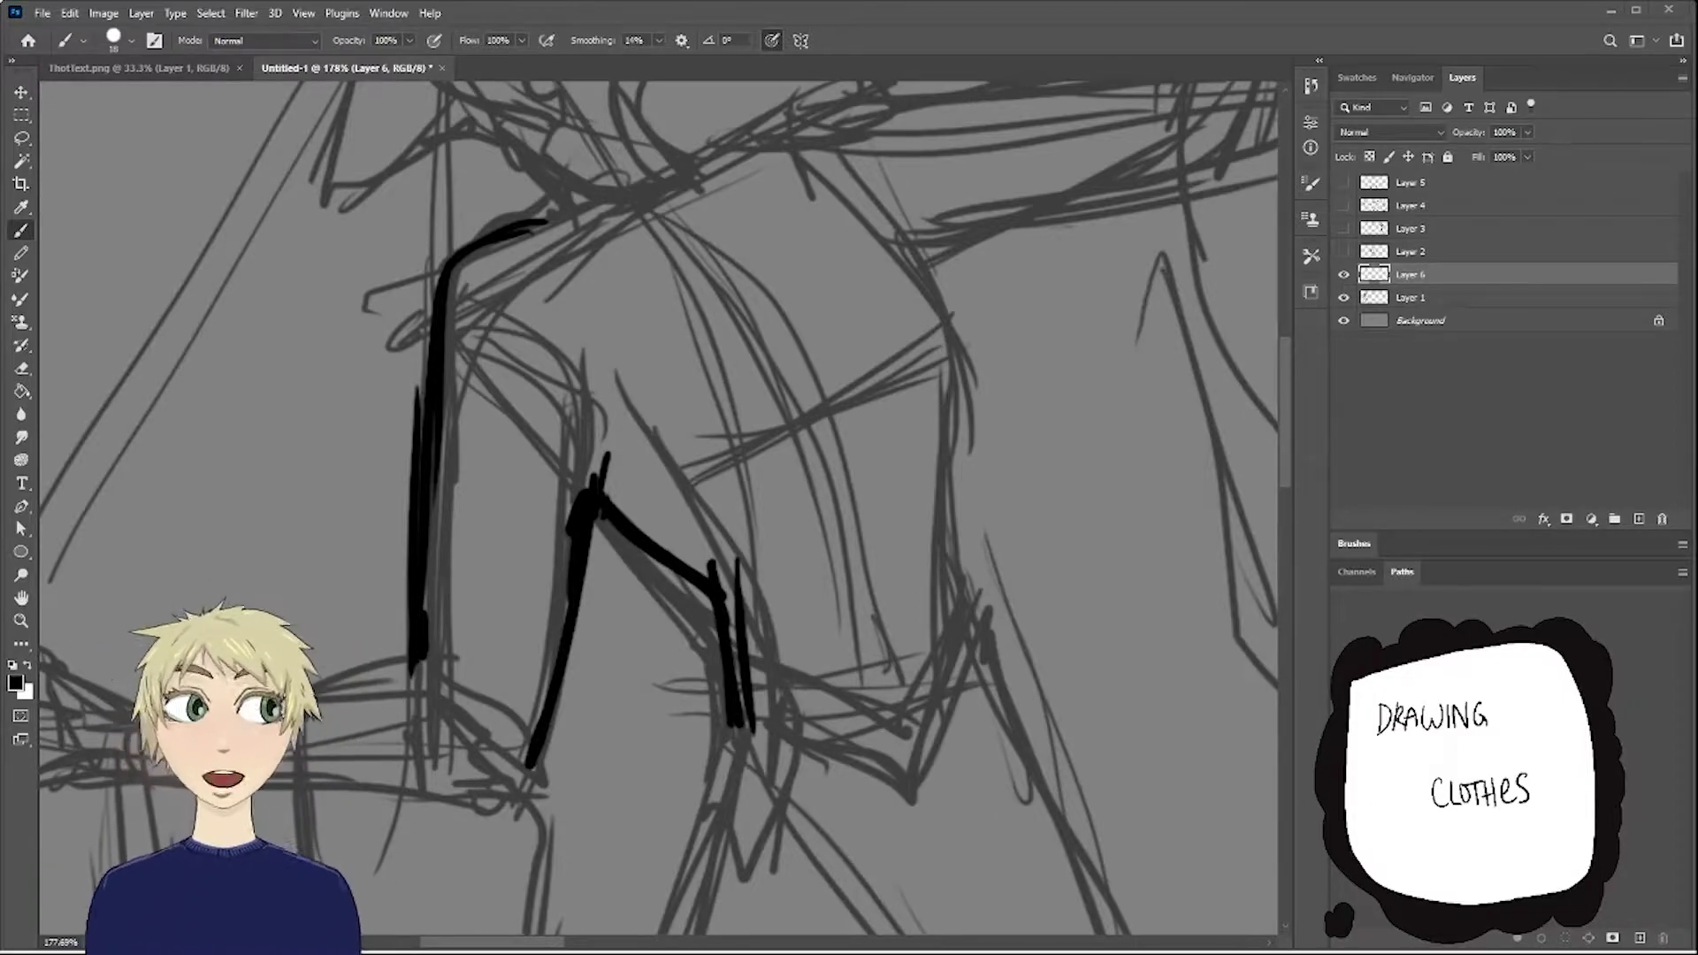
key(ctrl+z)
drag(433, 340, 428, 659)
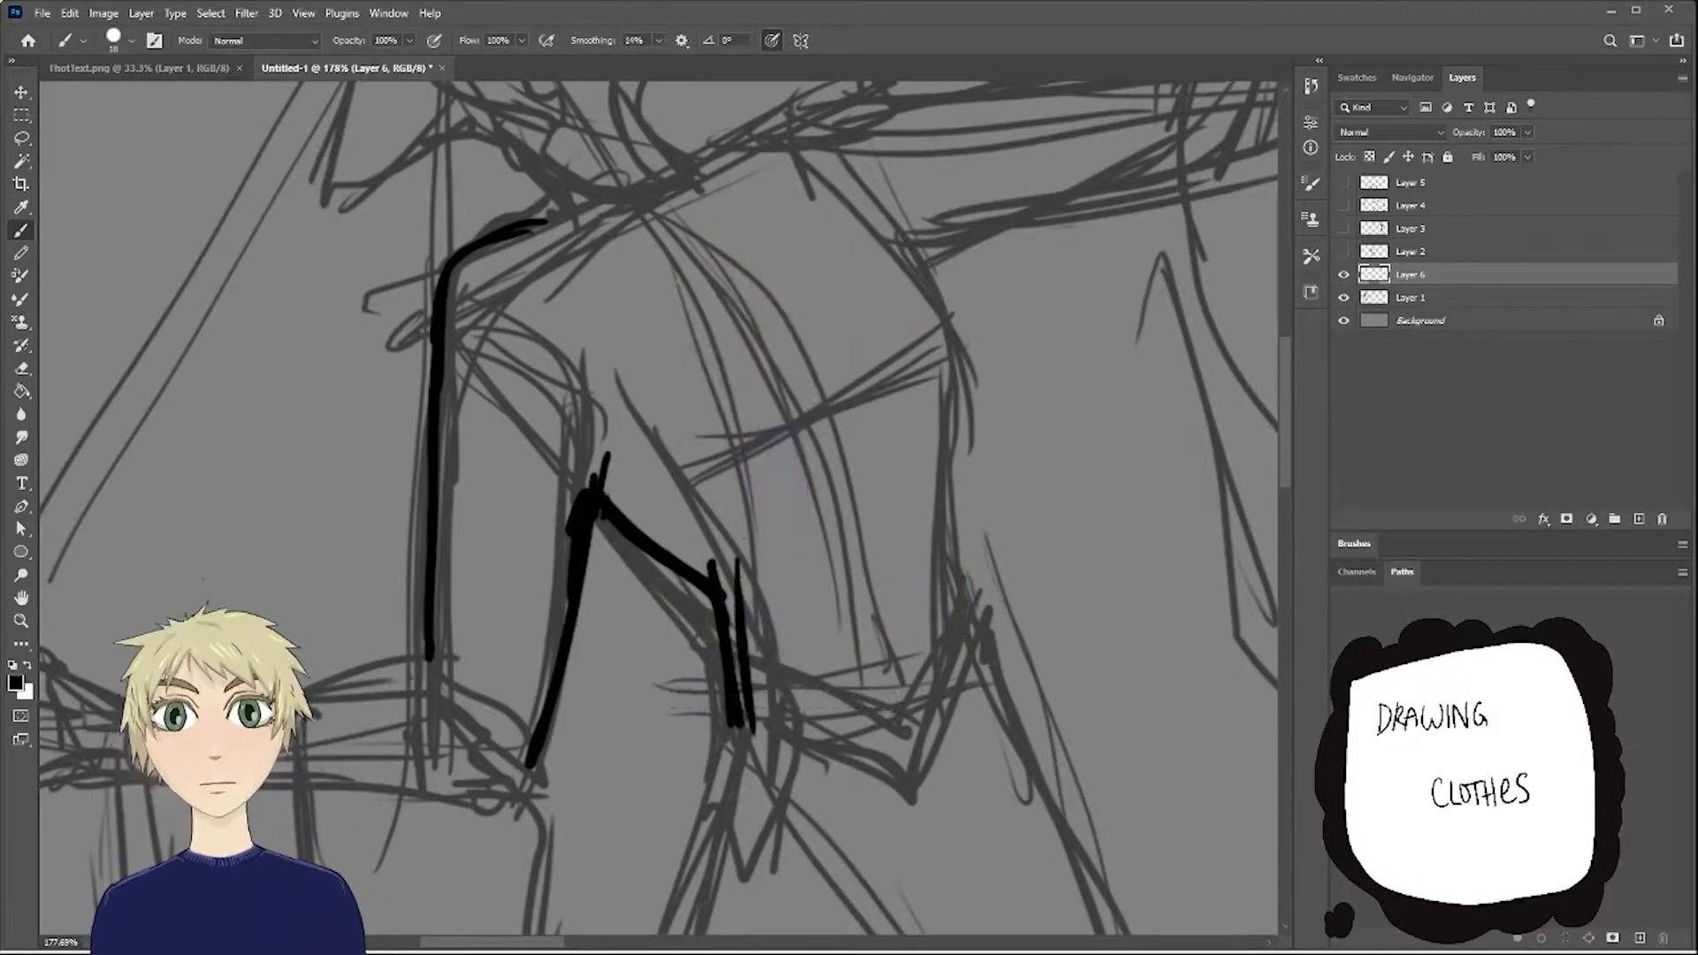
Write the note "clothes on shouldr" beside the figure's shoulder.
drag(620, 442, 619, 471)
mouse_move(132, 301)
mouse_down()
mouse_move(164, 354)
mouse_move(168, 425)
mouse_up()
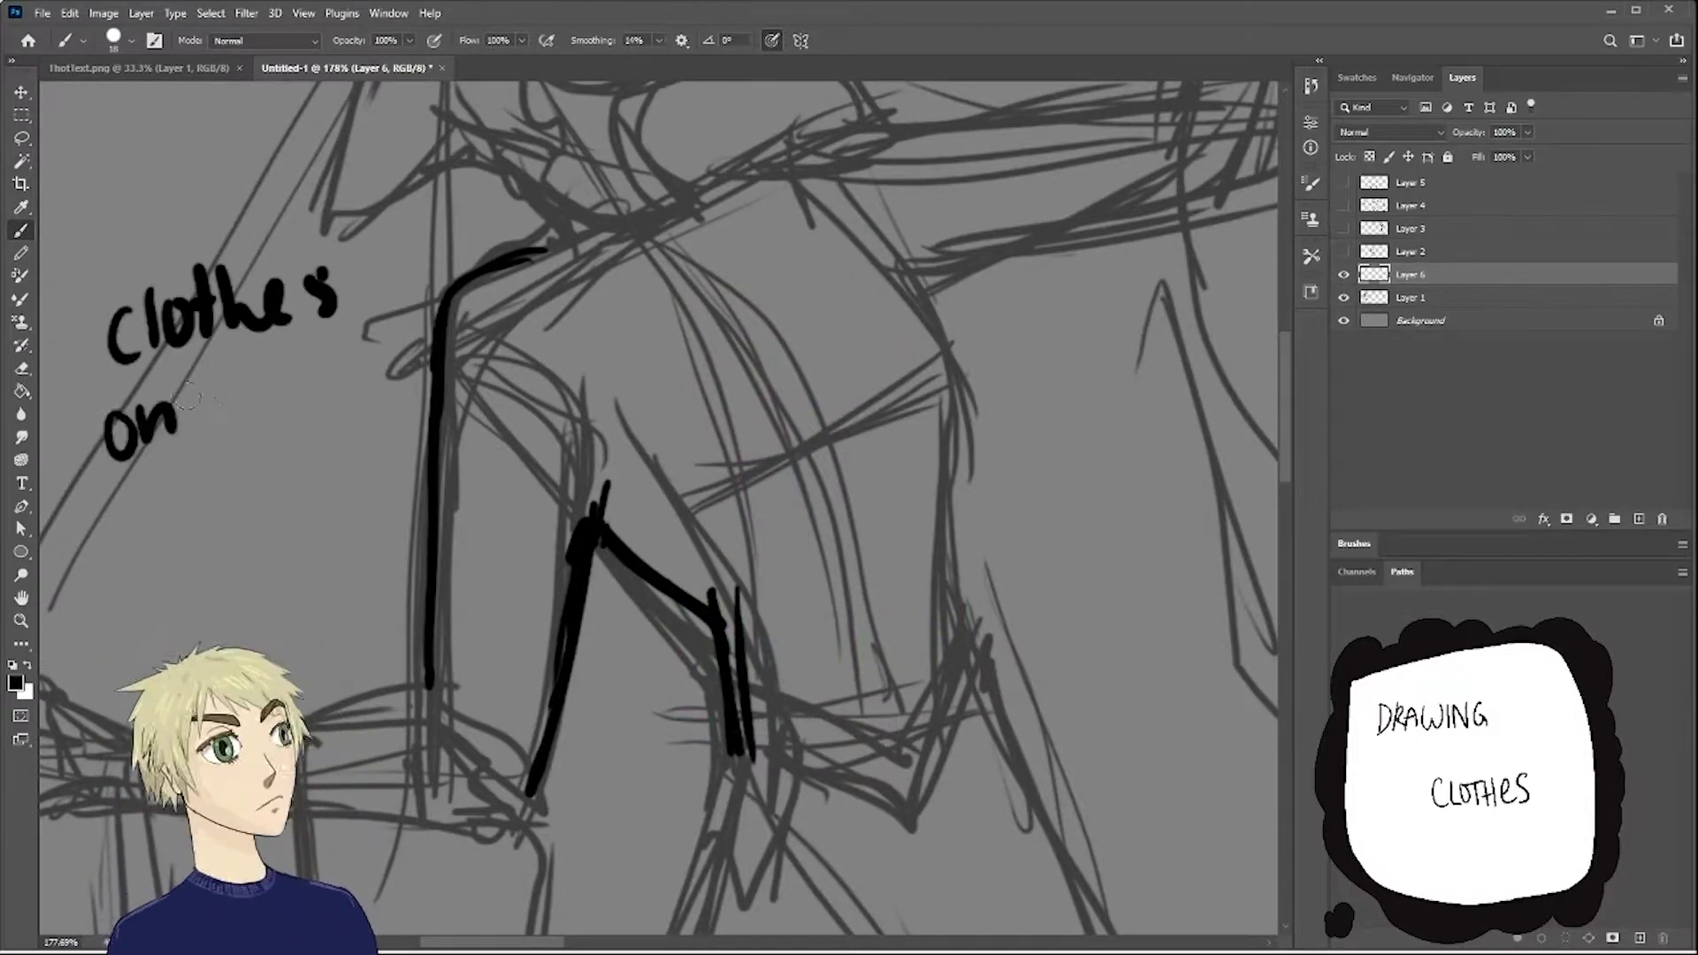
drag(212, 354, 354, 390)
drag(354, 389, 278, 389)
Draw fold lines radiating from the armpit, a double-headed arrow between arm and waist, a chest curve and a shoulder fold.
drag(455, 491, 566, 469)
drag(509, 694, 601, 659)
drag(451, 469, 544, 455)
mouse_move(530, 496)
mouse_down()
mouse_move(628, 473)
mouse_move(610, 478)
mouse_up()
drag(390, 462, 575, 426)
drag(672, 341, 662, 473)
drag(559, 447, 631, 453)
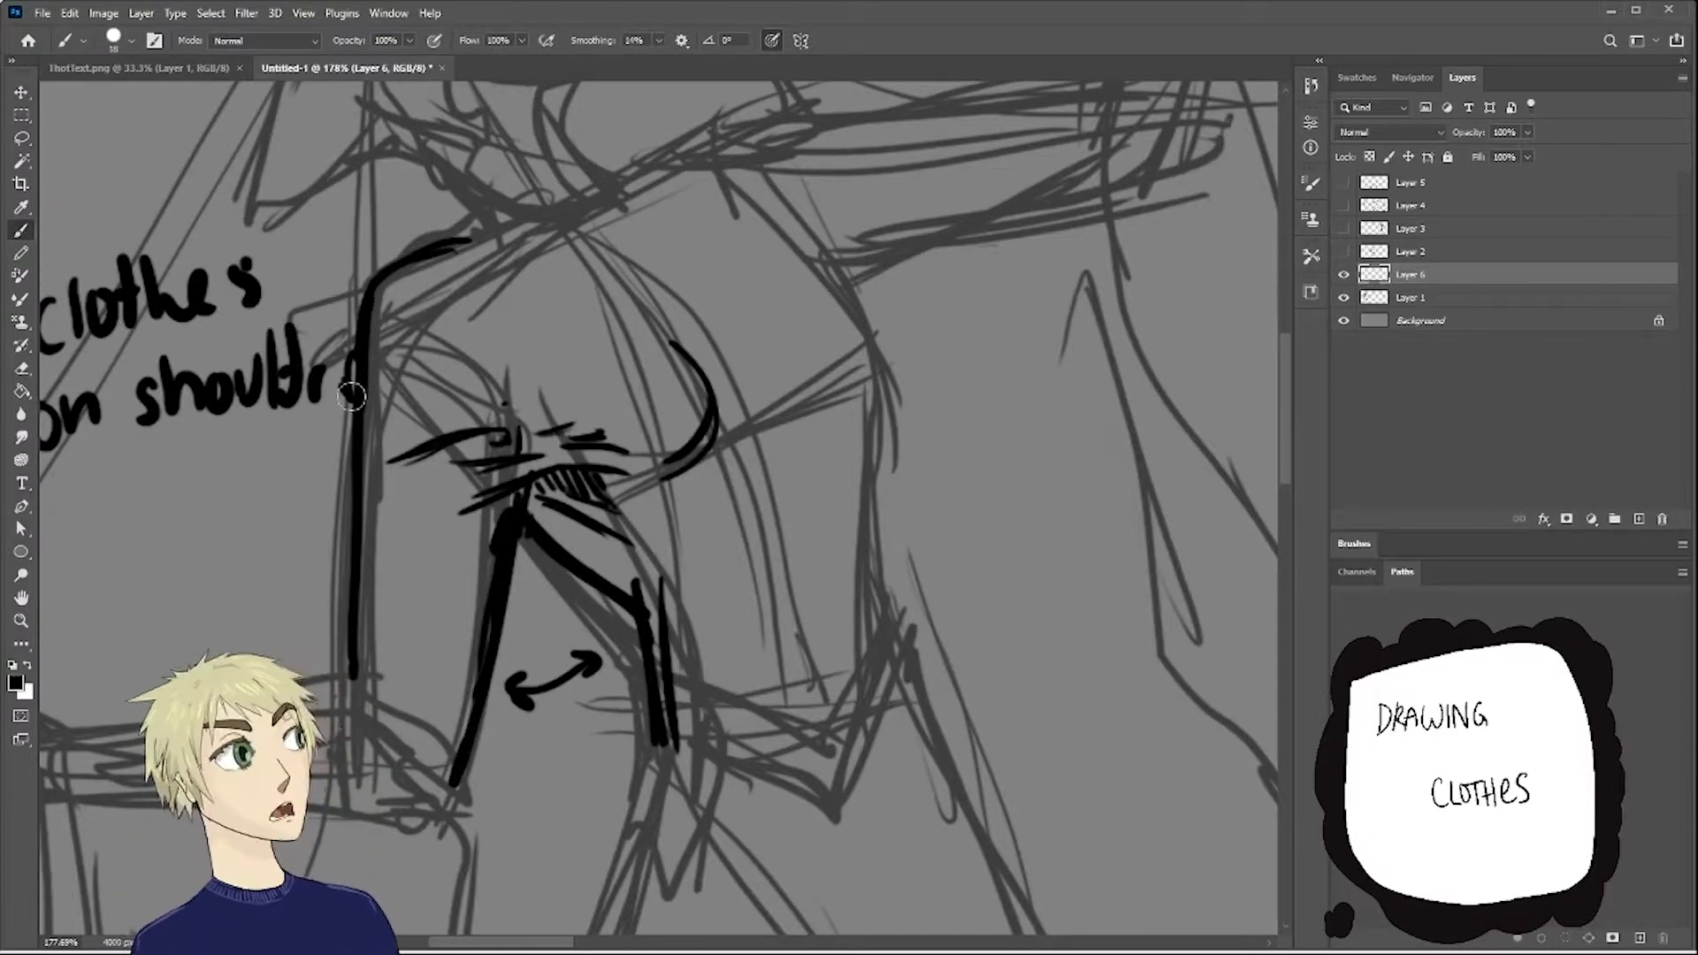
drag(343, 386, 539, 318)
Outline the far side of the torso in black and add small hatched folds beside it on the chest.
scroll(495, 424, down, 2)
key(alt+bracketleft)
key(alt+bracketright)
mouse_move(715, 433)
mouse_down()
mouse_move(697, 499)
mouse_move(716, 438)
mouse_up()
drag(815, 340, 860, 340)
drag(505, 708, 566, 659)
drag(884, 327, 1000, 323)
drag(893, 403, 969, 372)
drag(762, 303, 787, 426)
drag(800, 367, 743, 542)
Erase the marks beside the torso, the double-headed arrow near the waist and the curved chest line.
mouse_move(830, 442)
mouse_down()
mouse_move(827, 500)
mouse_move(1102, 442)
mouse_up()
drag(902, 504, 1216, 469)
mouse_move(823, 336)
mouse_down()
mouse_move(1042, 462)
mouse_move(1176, 495)
mouse_up()
drag(513, 619, 531, 708)
drag(655, 362, 646, 464)
Add short fold lines on the shoulder, clean up the overlapping sleeve edge and erase the handwritten shoulder note.
drag(403, 332, 491, 323)
key(e)
drag(380, 358, 407, 398)
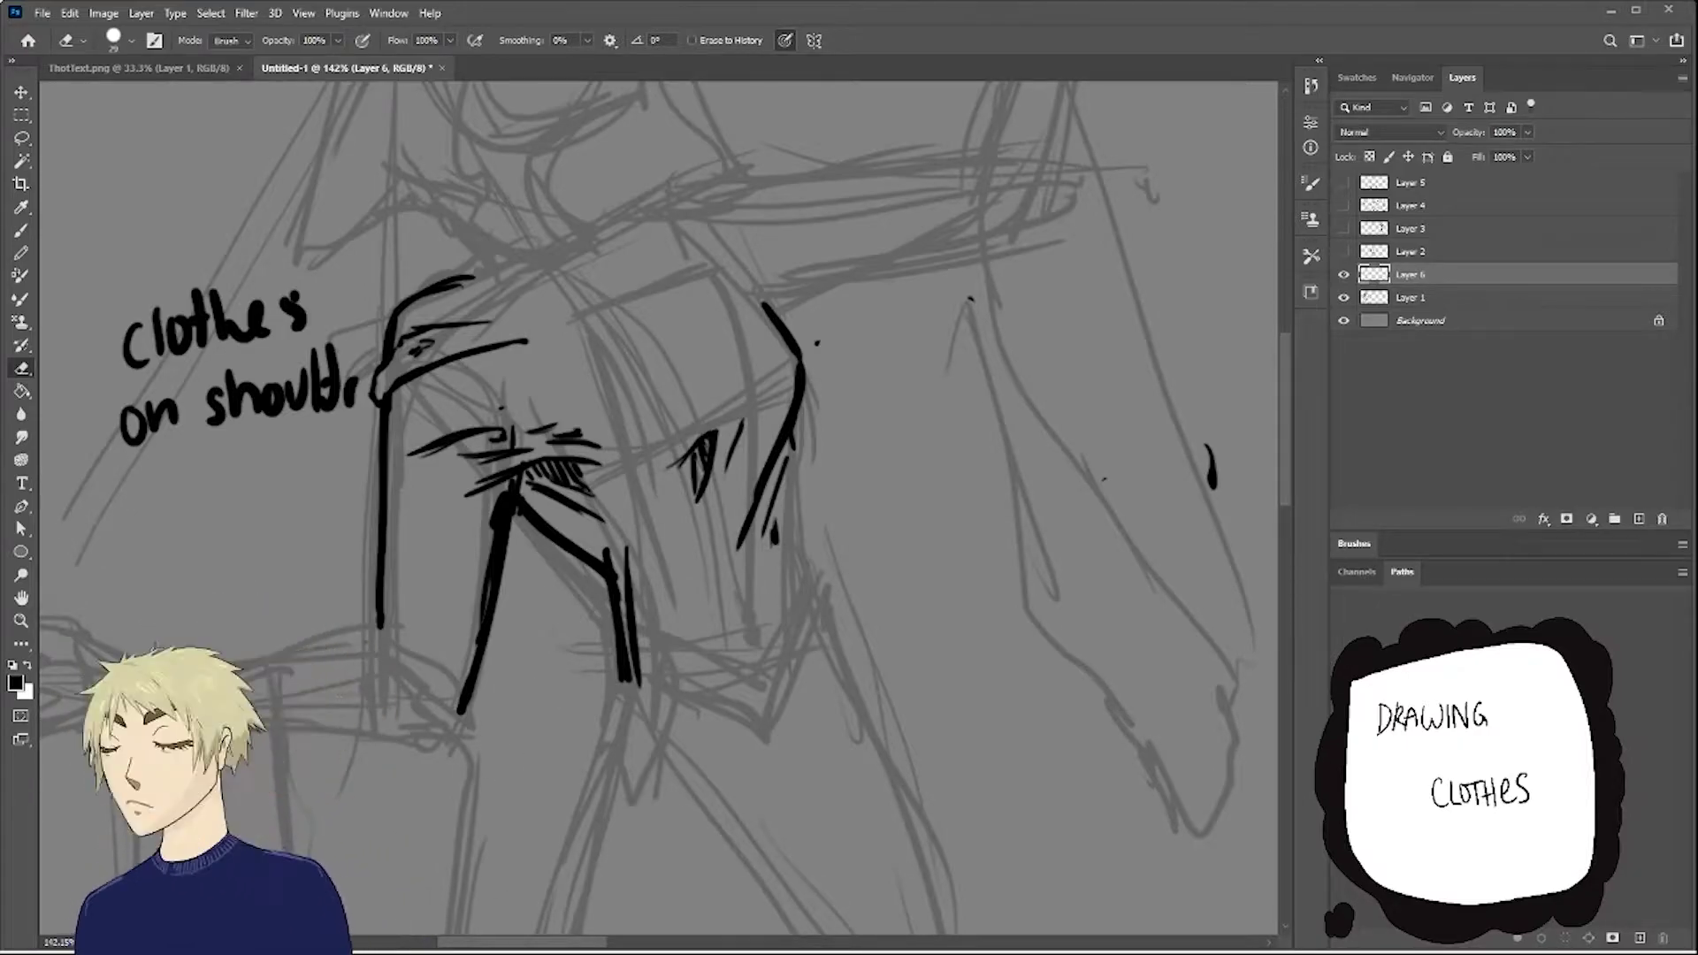
mouse_move(327, 347)
mouse_down()
mouse_move(212, 398)
mouse_move(349, 416)
mouse_up()
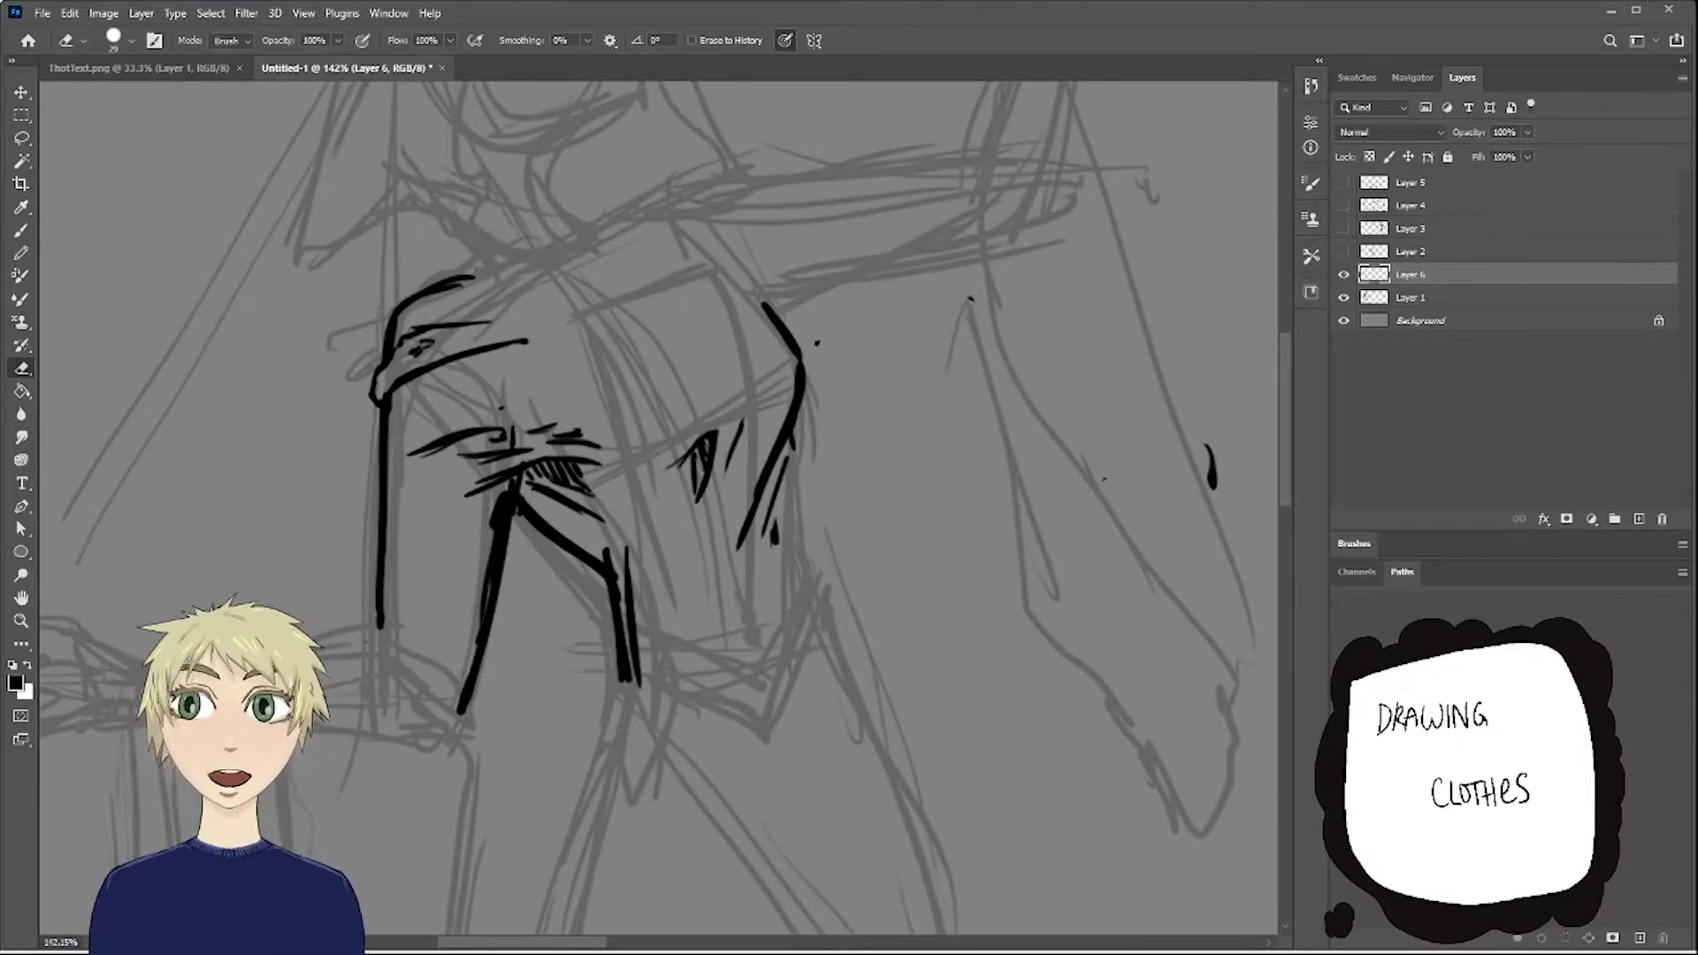
Erase the doubled torso line at the waist and hatch a shadow in the folds above the armpit.
drag(624, 672, 495, 531)
click(27, 233)
mouse_move(501, 405)
mouse_down()
mouse_move(509, 447)
mouse_move(622, 416)
mouse_up()
Write "Crunch" with arrows pointing towards the bent elbow, undoing the last stray stroke.
drag(210, 598, 249, 595)
drag(225, 523, 207, 554)
drag(232, 533, 283, 529)
drag(287, 506, 334, 495)
mouse_move(356, 491)
mouse_down()
mouse_move(320, 573)
mouse_move(388, 605)
mouse_move(379, 576)
mouse_move(441, 585)
mouse_up()
key(ctrl+z)
Draw bunched folds at the elbow with black hatching and white highlights.
scroll(377, 607, up, 5)
key(x)
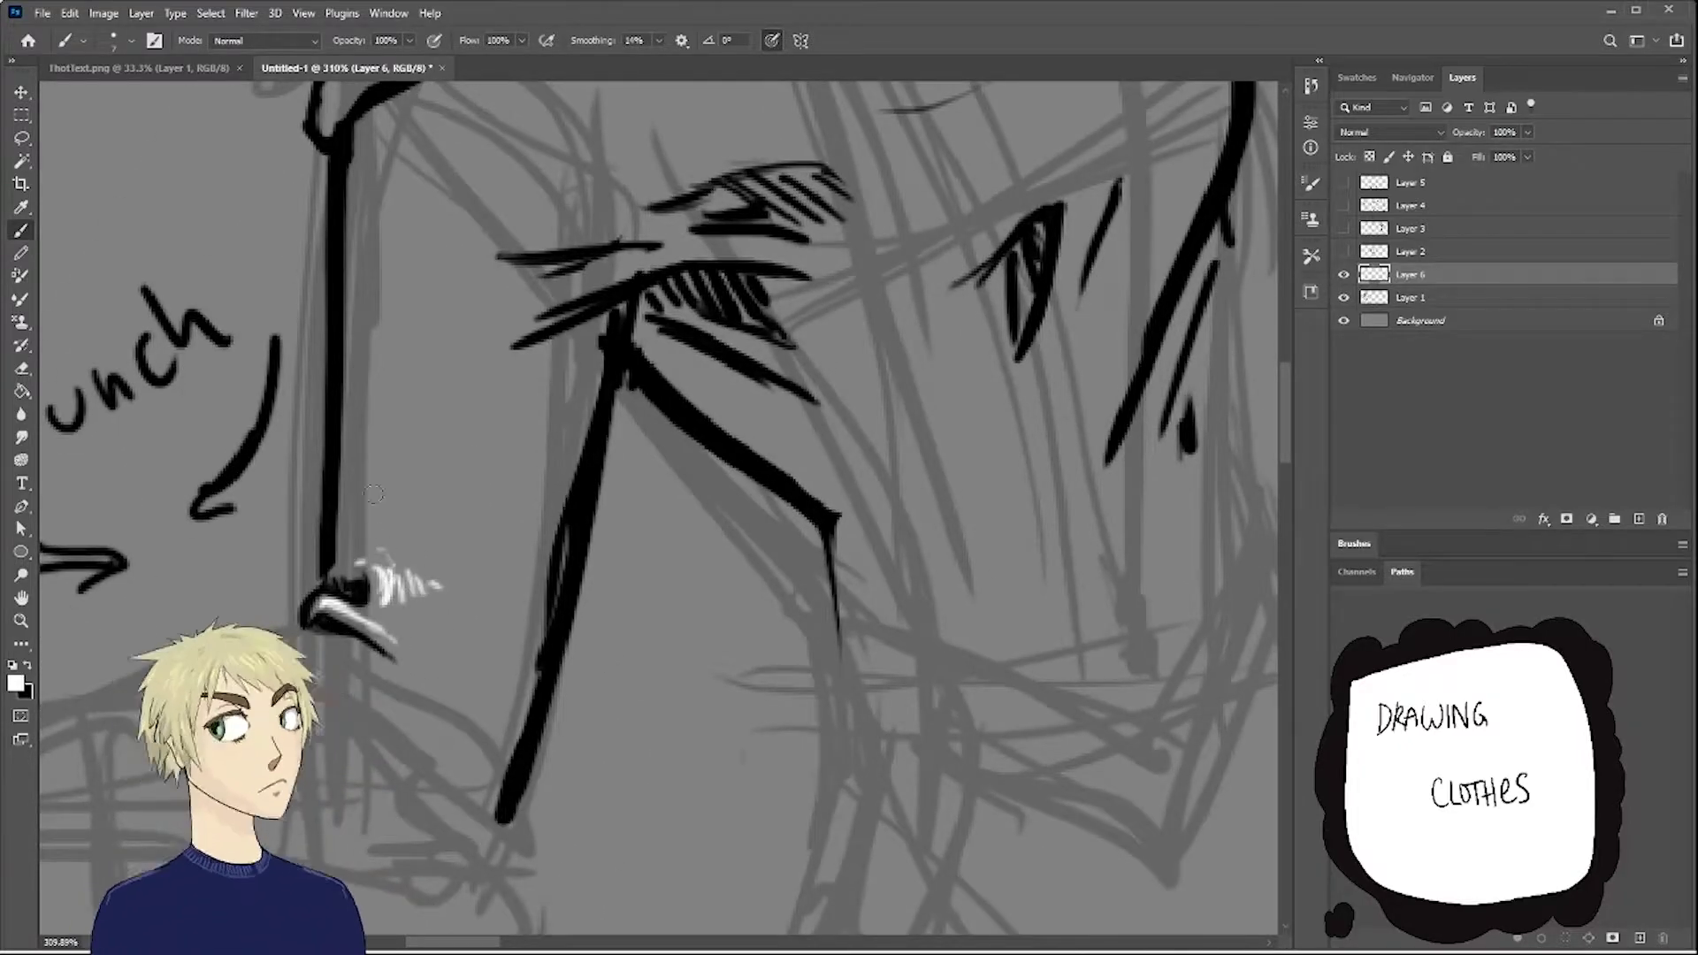
key(x)
mouse_move(398, 659)
mouse_down()
mouse_move(444, 707)
mouse_move(393, 668)
mouse_move(407, 673)
mouse_up()
key(x)
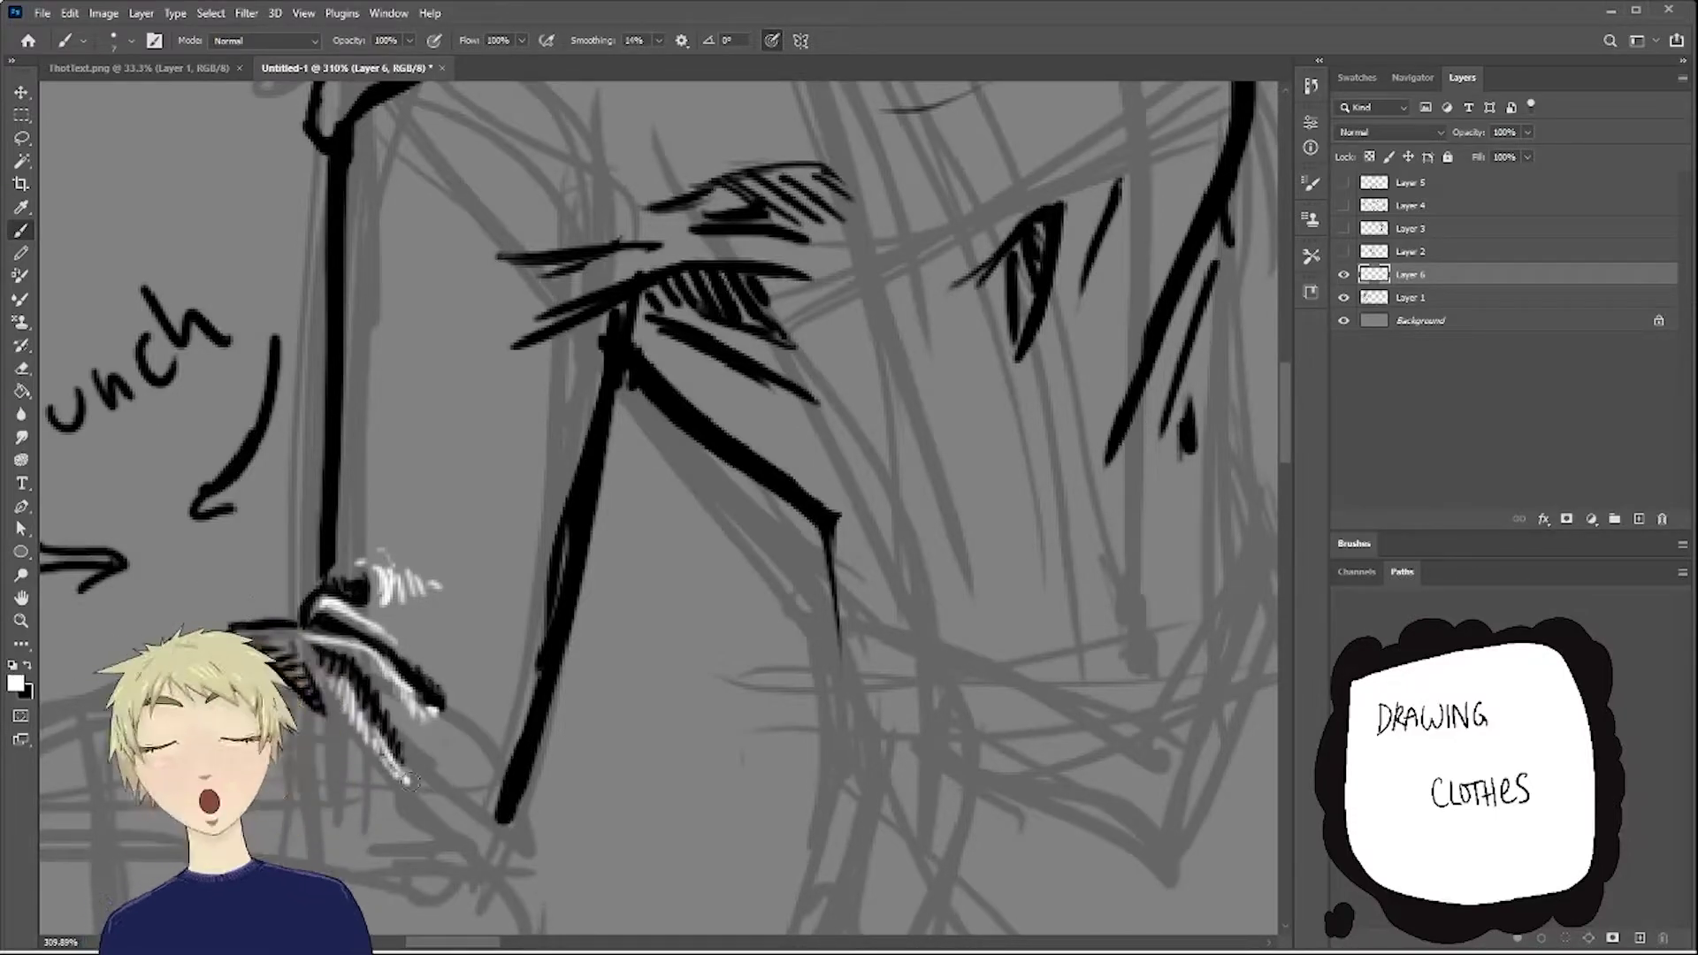
Sketch small boxy and pointed shapes beside the figure with the note "pointy eraser", and erase them.
scroll(407, 783, down, 5)
scroll(522, 557, up, 3)
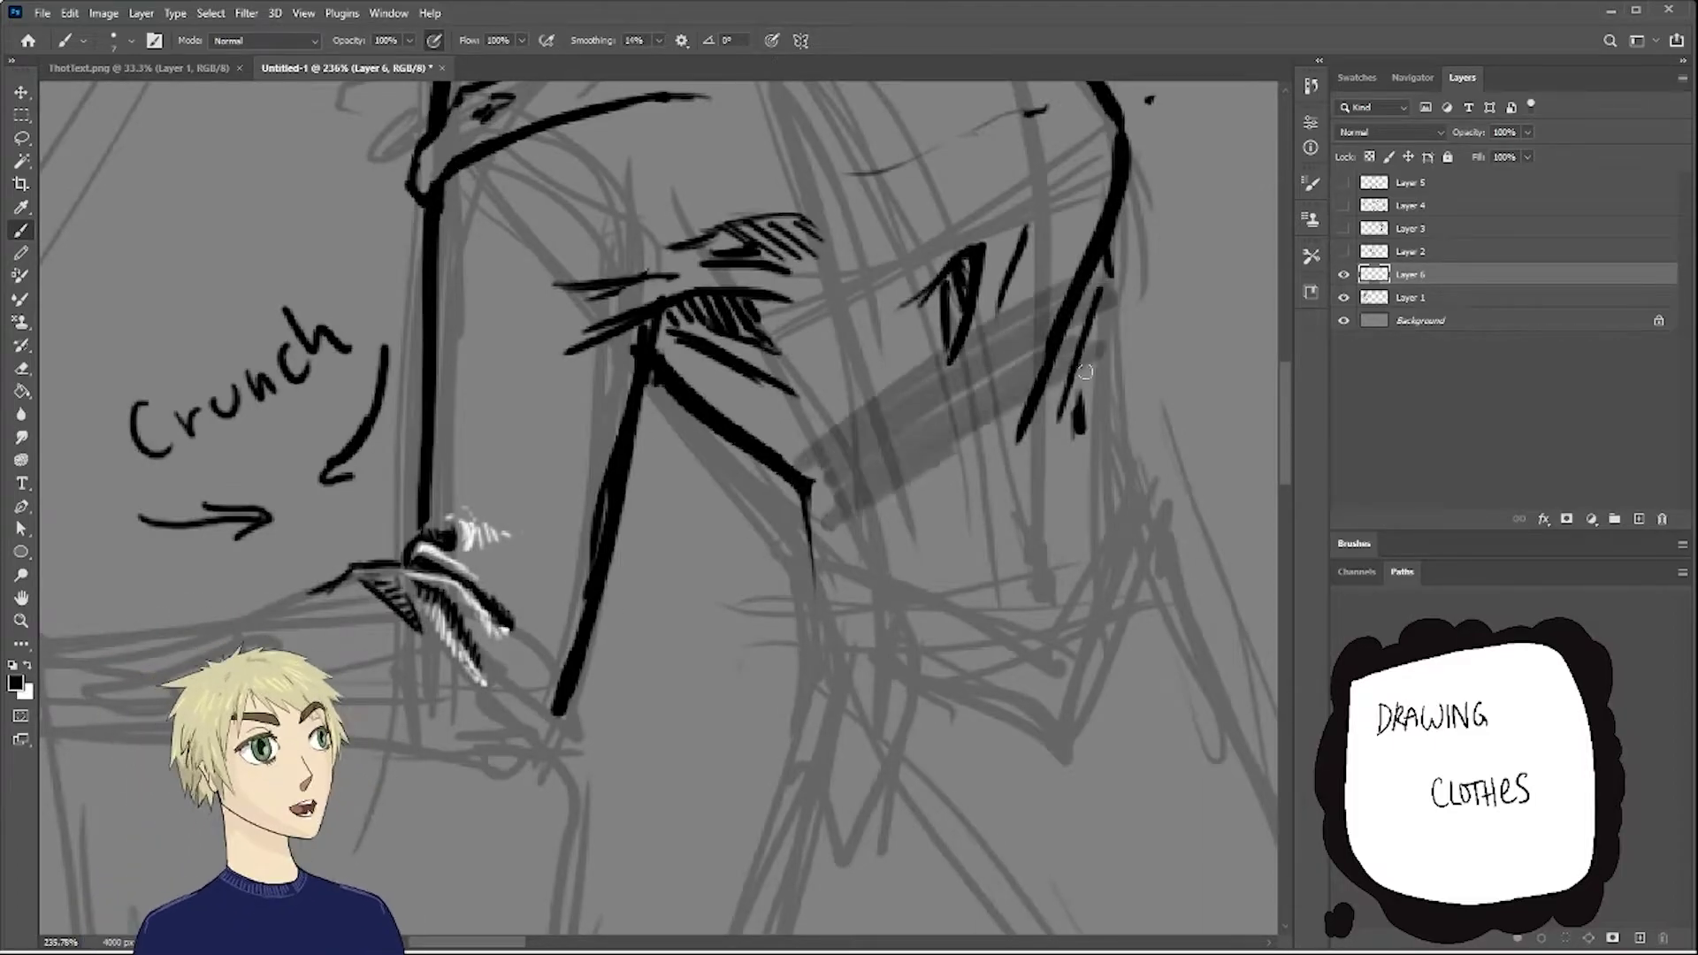
scroll(816, 580, down, 3)
mouse_move(309, 332)
mouse_down()
mouse_move(331, 185)
mouse_move(389, 296)
mouse_up()
drag(381, 128, 544, 203)
key(x)
drag(301, 208, 354, 204)
drag(336, 207, 376, 274)
drag(303, 337, 345, 455)
drag(424, 256, 566, 327)
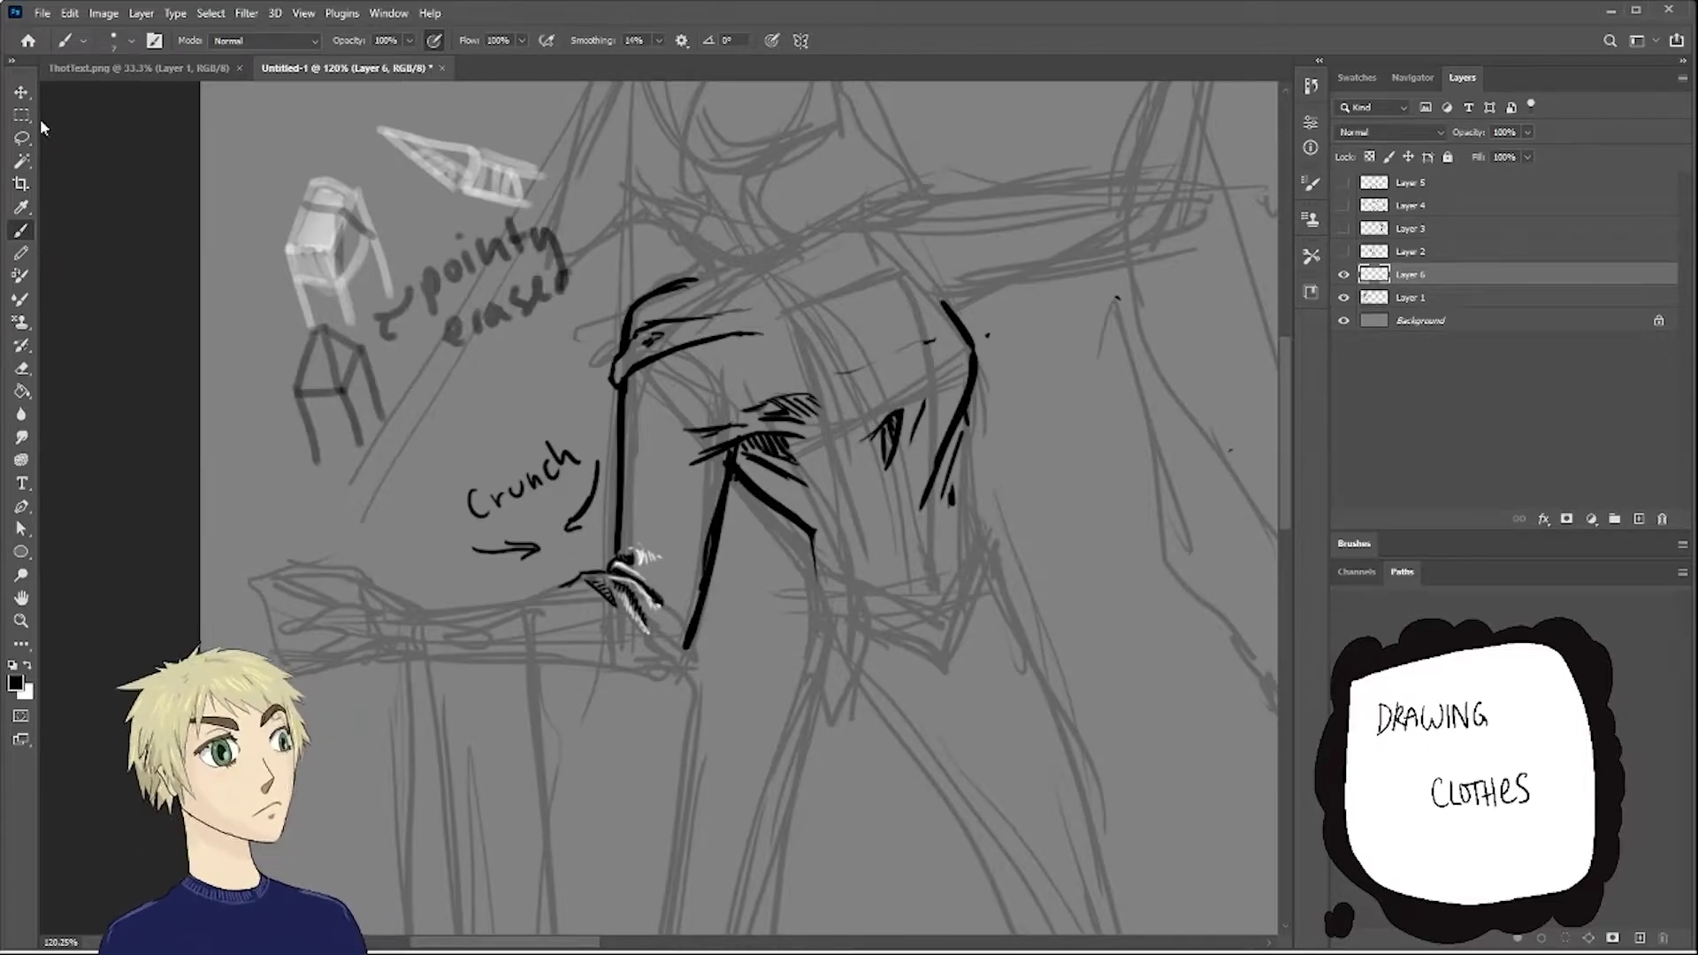
key(e)
drag(337, 424, 341, 208)
Extend the armpit fold in black and paint white highlights along the folds and down the sleeve.
key(b)
scroll(693, 673, up, 4)
scroll(699, 268, down, 3)
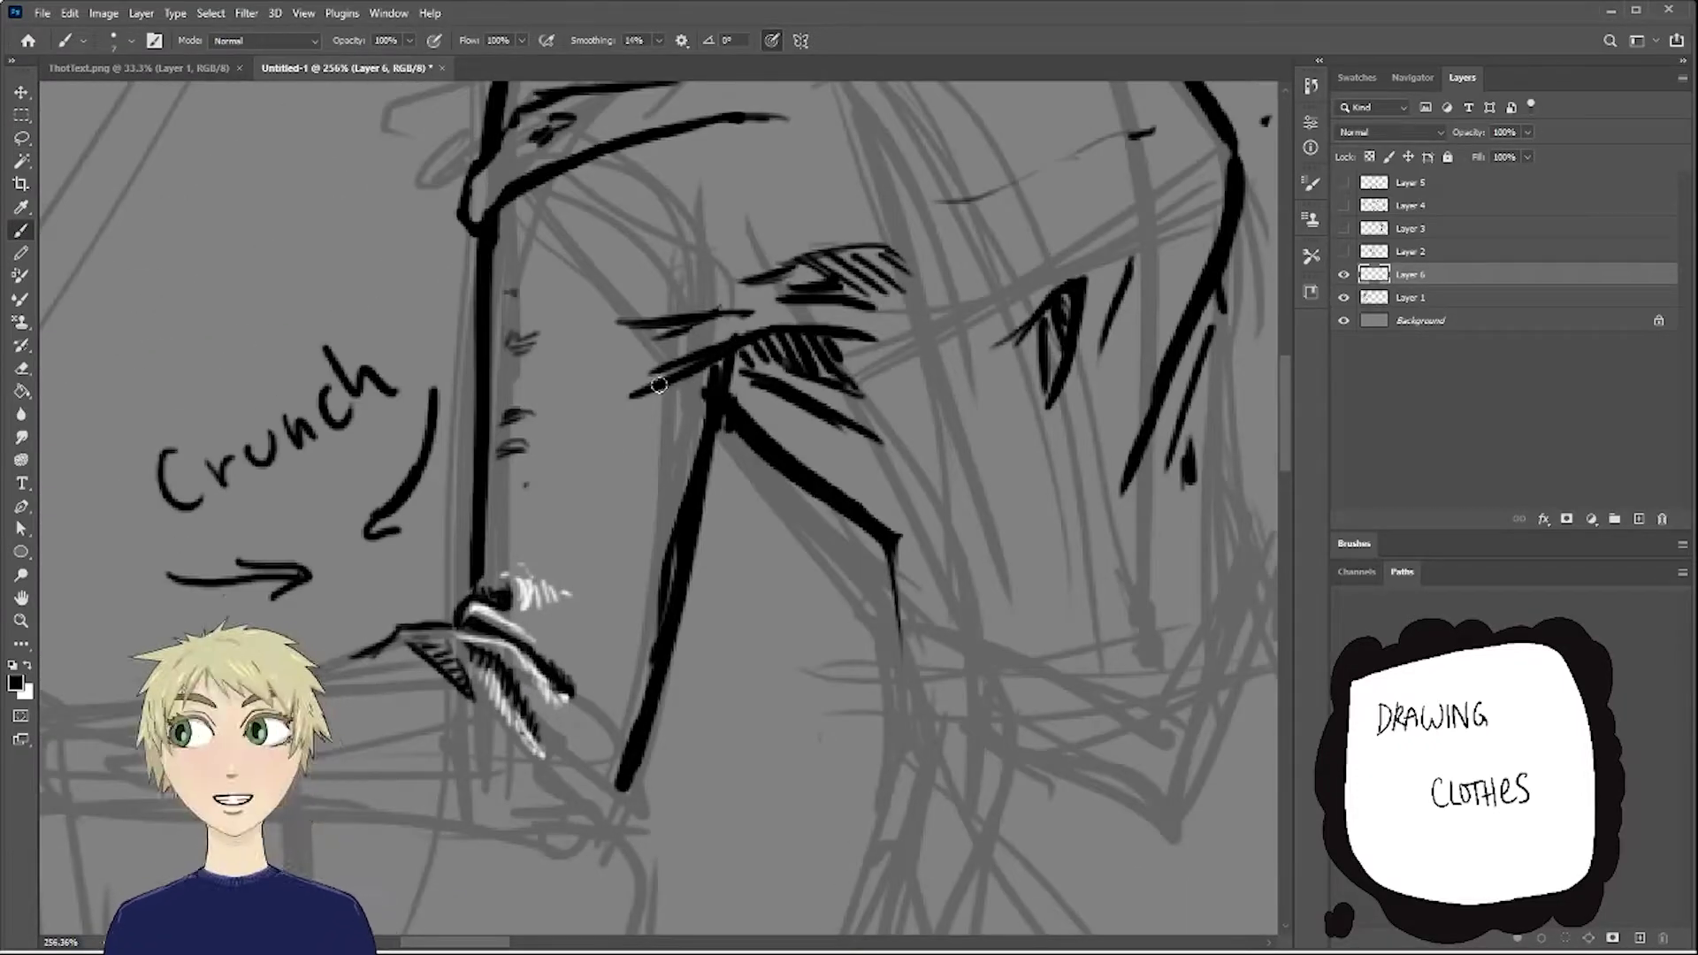
drag(659, 387, 567, 414)
click(29, 665)
drag(735, 288, 539, 371)
drag(920, 261, 778, 248)
drag(566, 186, 558, 349)
drag(575, 424, 558, 561)
Smudge the white highlights and dark strokes across the armpit folds and down the sleeve into soft shading.
key(r)
mouse_move(619, 292)
mouse_down()
mouse_move(606, 231)
mouse_move(690, 354)
mouse_up()
drag(902, 256, 743, 265)
mouse_move(610, 425)
mouse_down()
mouse_move(549, 558)
mouse_move(522, 699)
mouse_up()
drag(531, 637, 424, 690)
Blend the hatched shadows around the armpit with the Smudge tool.
scroll(752, 636, down, 2)
key(b)
click(21, 437)
mouse_move(752, 429)
mouse_down()
mouse_move(823, 500)
mouse_move(760, 566)
mouse_up()
drag(725, 442, 654, 540)
drag(850, 389, 734, 416)
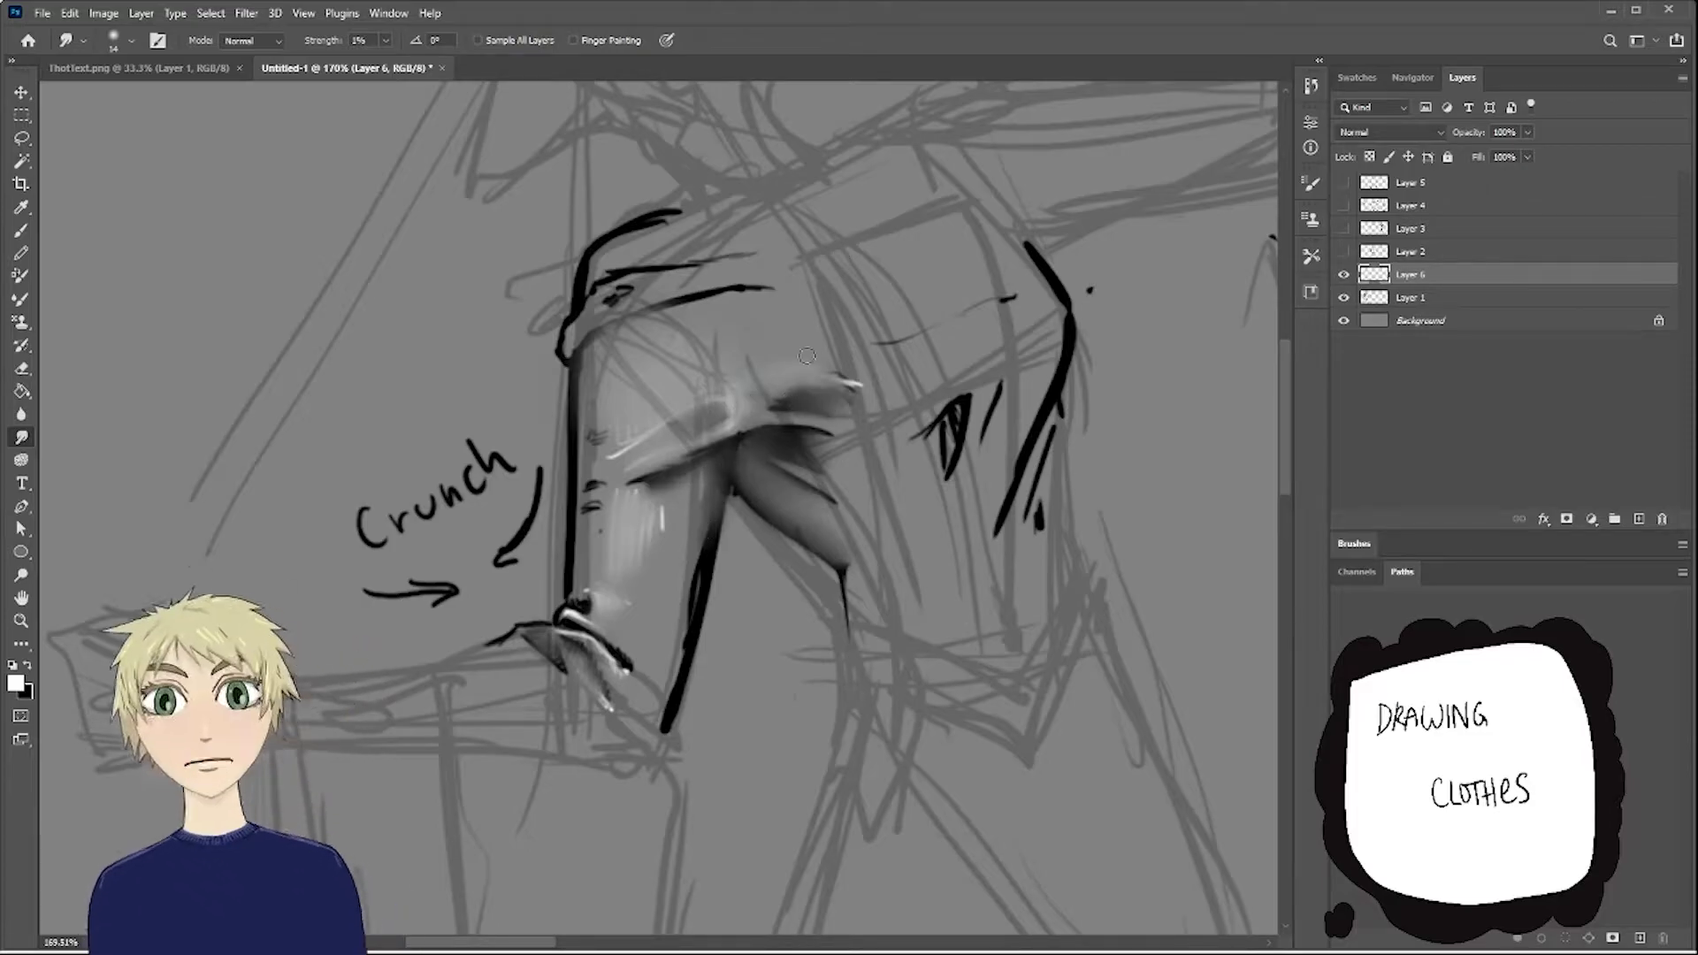
Add black hatching down the torso edge at the waist and deepen the shadow below the armpit.
scroll(807, 355, up, 1)
key(x)
drag(827, 500, 862, 611)
drag(738, 446, 796, 522)
Draw a slanted tone strip beside the figure with a black end, a white end and hatching of both colors between.
click(21, 230)
drag(193, 212, 124, 402)
mouse_move(243, 177)
mouse_down()
mouse_move(177, 406)
mouse_move(237, 208)
mouse_up()
click(27, 665)
mouse_move(133, 394)
mouse_down()
mouse_move(172, 354)
mouse_move(205, 252)
mouse_move(164, 292)
mouse_up()
click(28, 665)
drag(217, 212, 199, 292)
Smudge the hatching of the slanted tone strip into a smooth gradient between its black and white ends.
click(28, 666)
click(21, 437)
drag(221, 212, 157, 325)
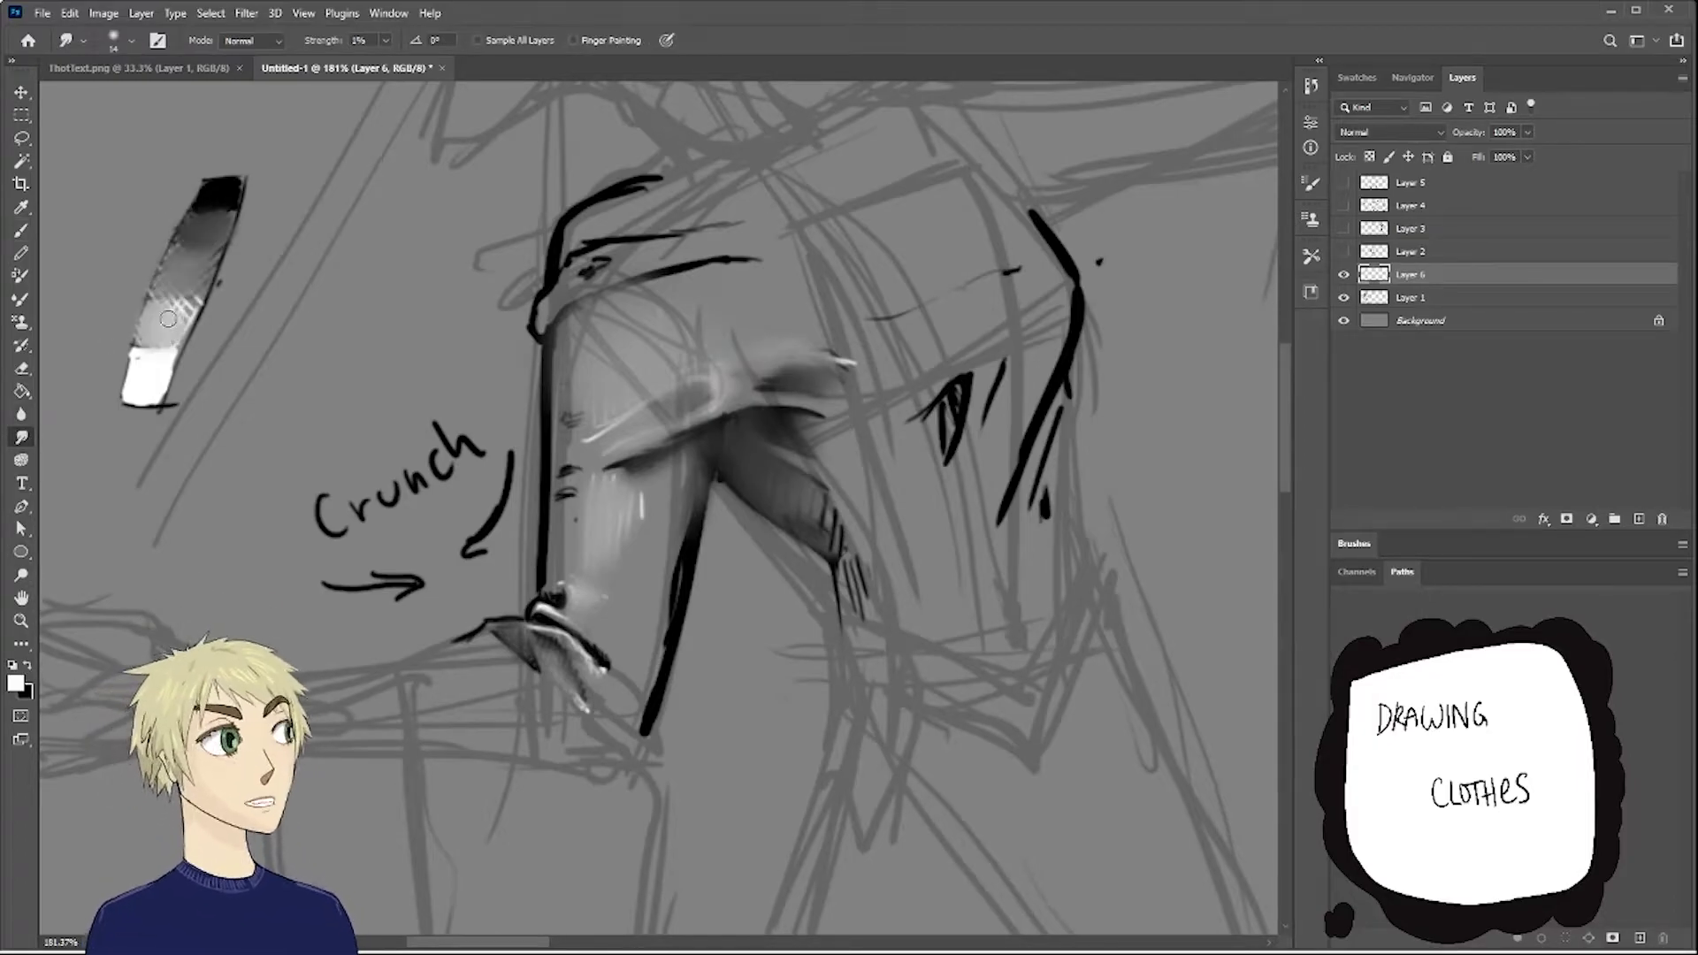
scroll(157, 325, up, 1)
drag(531, 530, 340, 322)
Outline the cloth hanging from the lowered forearm in black and hatch the folds beneath its cuff.
key(b)
click(27, 665)
drag(553, 584, 570, 734)
drag(377, 470, 123, 515)
scroll(123, 516, down, 1)
drag(460, 404, 531, 395)
mouse_move(465, 421)
mouse_down()
mouse_move(535, 412)
mouse_move(536, 426)
mouse_up()
drag(323, 322, 327, 477)
drag(354, 345, 362, 400)
drag(195, 337, 205, 610)
Extend the dark torso shadow down to the waist and add black crease lines across the waistband.
drag(495, 354, 391, 457)
mouse_move(522, 253)
mouse_down()
mouse_move(622, 345)
mouse_move(668, 442)
mouse_up()
mouse_move(637, 336)
mouse_down()
mouse_move(708, 424)
mouse_move(752, 398)
mouse_up()
Label the fold areas "light crunch", "tight" with a double-headed arrow, and "loose" with an arrow toward the sleeve.
click(22, 232)
drag(522, 397, 571, 338)
drag(539, 430, 606, 361)
drag(584, 389, 609, 414)
drag(647, 430, 682, 426)
drag(876, 305, 801, 364)
drag(836, 390, 926, 336)
mouse_move(97, 190)
mouse_down()
mouse_move(146, 239)
mouse_move(150, 124)
mouse_up()
Hatch white highlights beside and below the waist folds, smudge them softly, and check them without the sketch layer.
key(x)
drag(681, 310, 775, 455)
click(22, 437)
drag(699, 310, 708, 531)
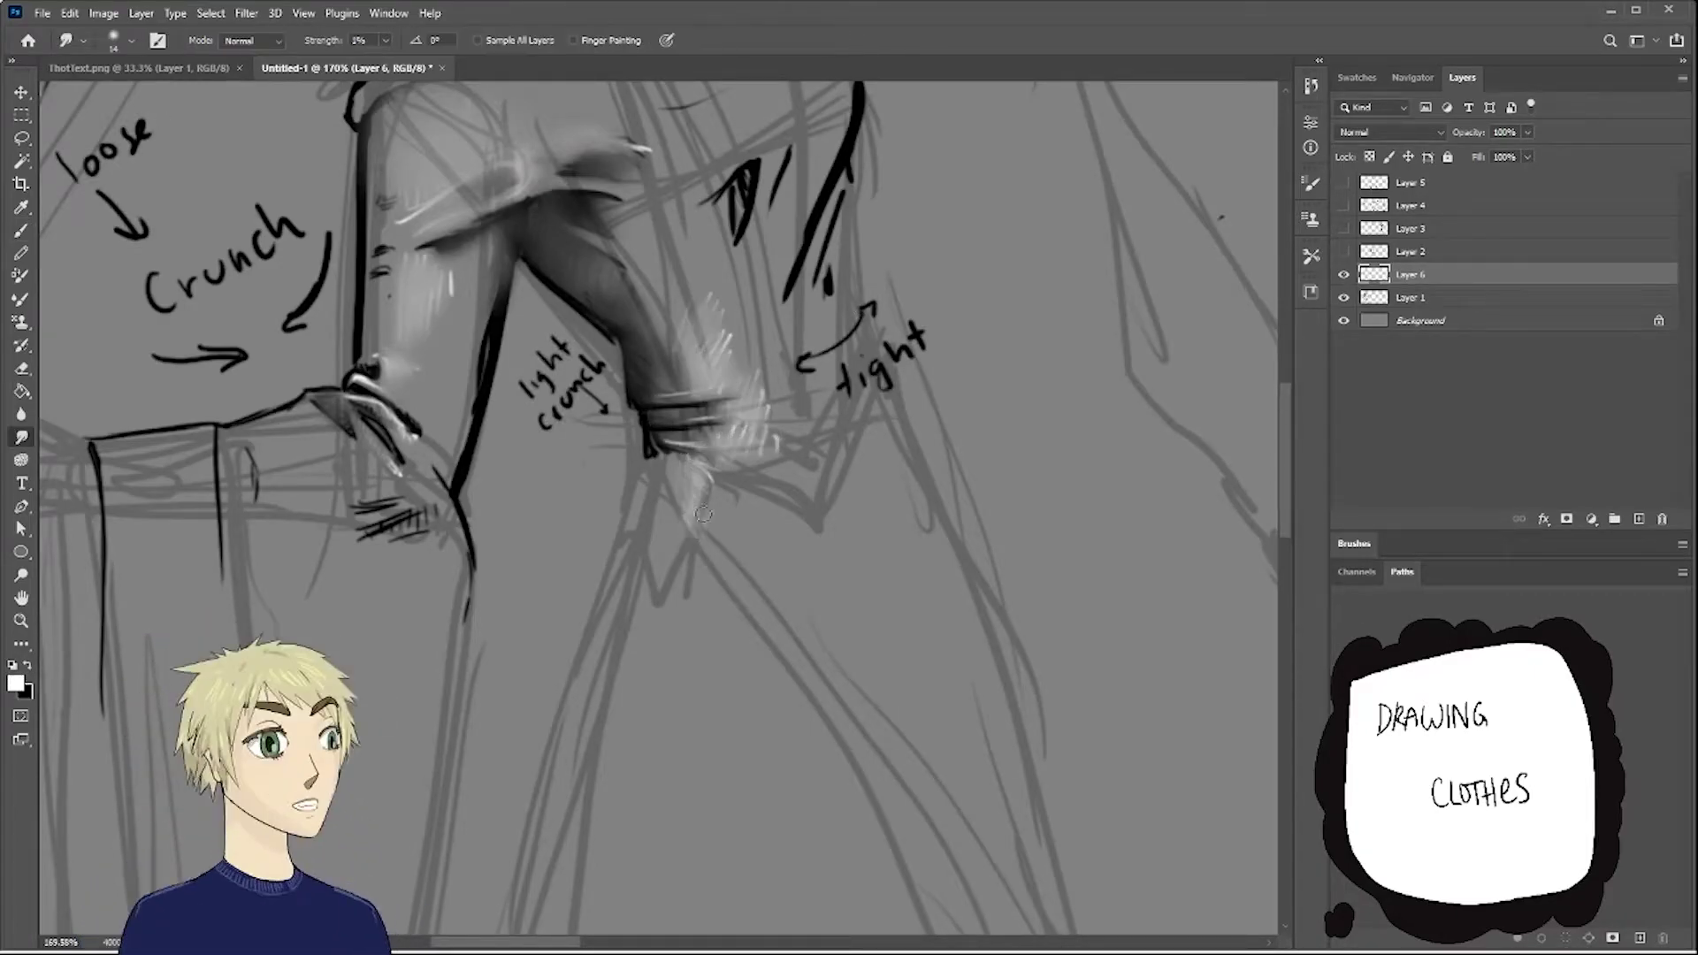
drag(673, 442, 703, 460)
scroll(659, 509, up, 3)
click(1344, 298)
click(1345, 298)
Darken the waist folds and the cloth just below them with black strokes, checking the shading without the sketch layer.
key(x)
drag(575, 372, 677, 482)
drag(654, 540, 664, 654)
drag(659, 584, 668, 511)
scroll(668, 510, down, 5)
click(1345, 298)
click(1344, 298)
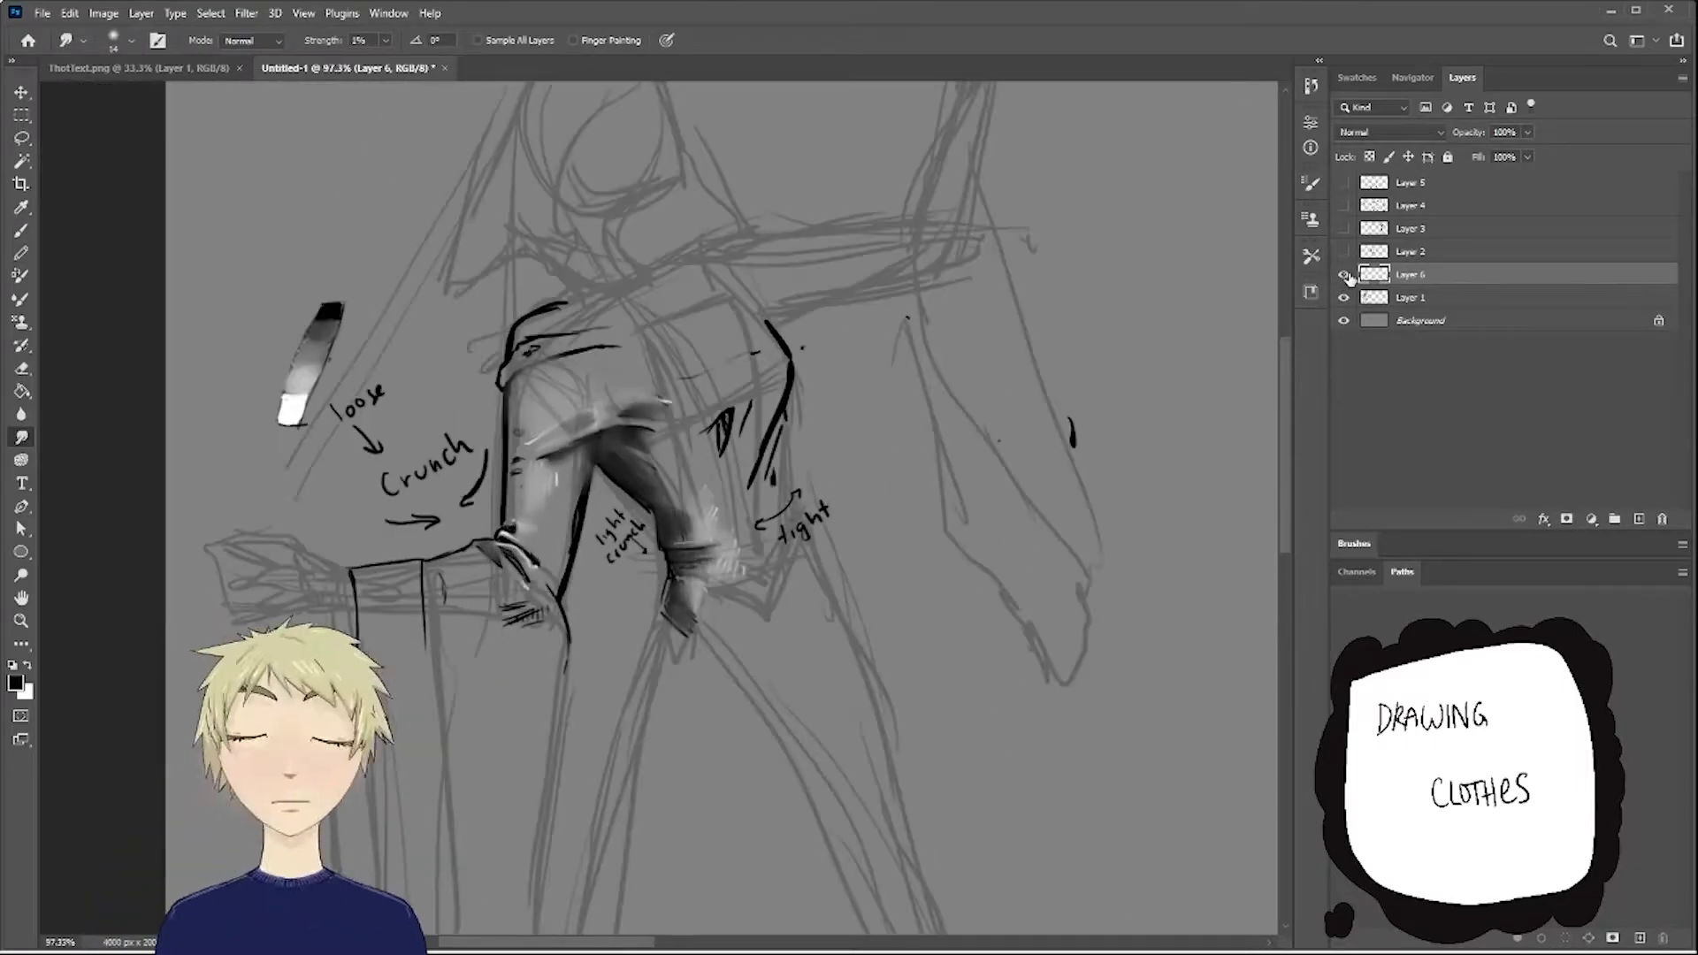
Review the draped stool cloth on Layer 4 by itself, and return to the figure on Layers 1 and 6.
click(1345, 275)
click(1344, 298)
click(1345, 205)
key(ctrl+0)
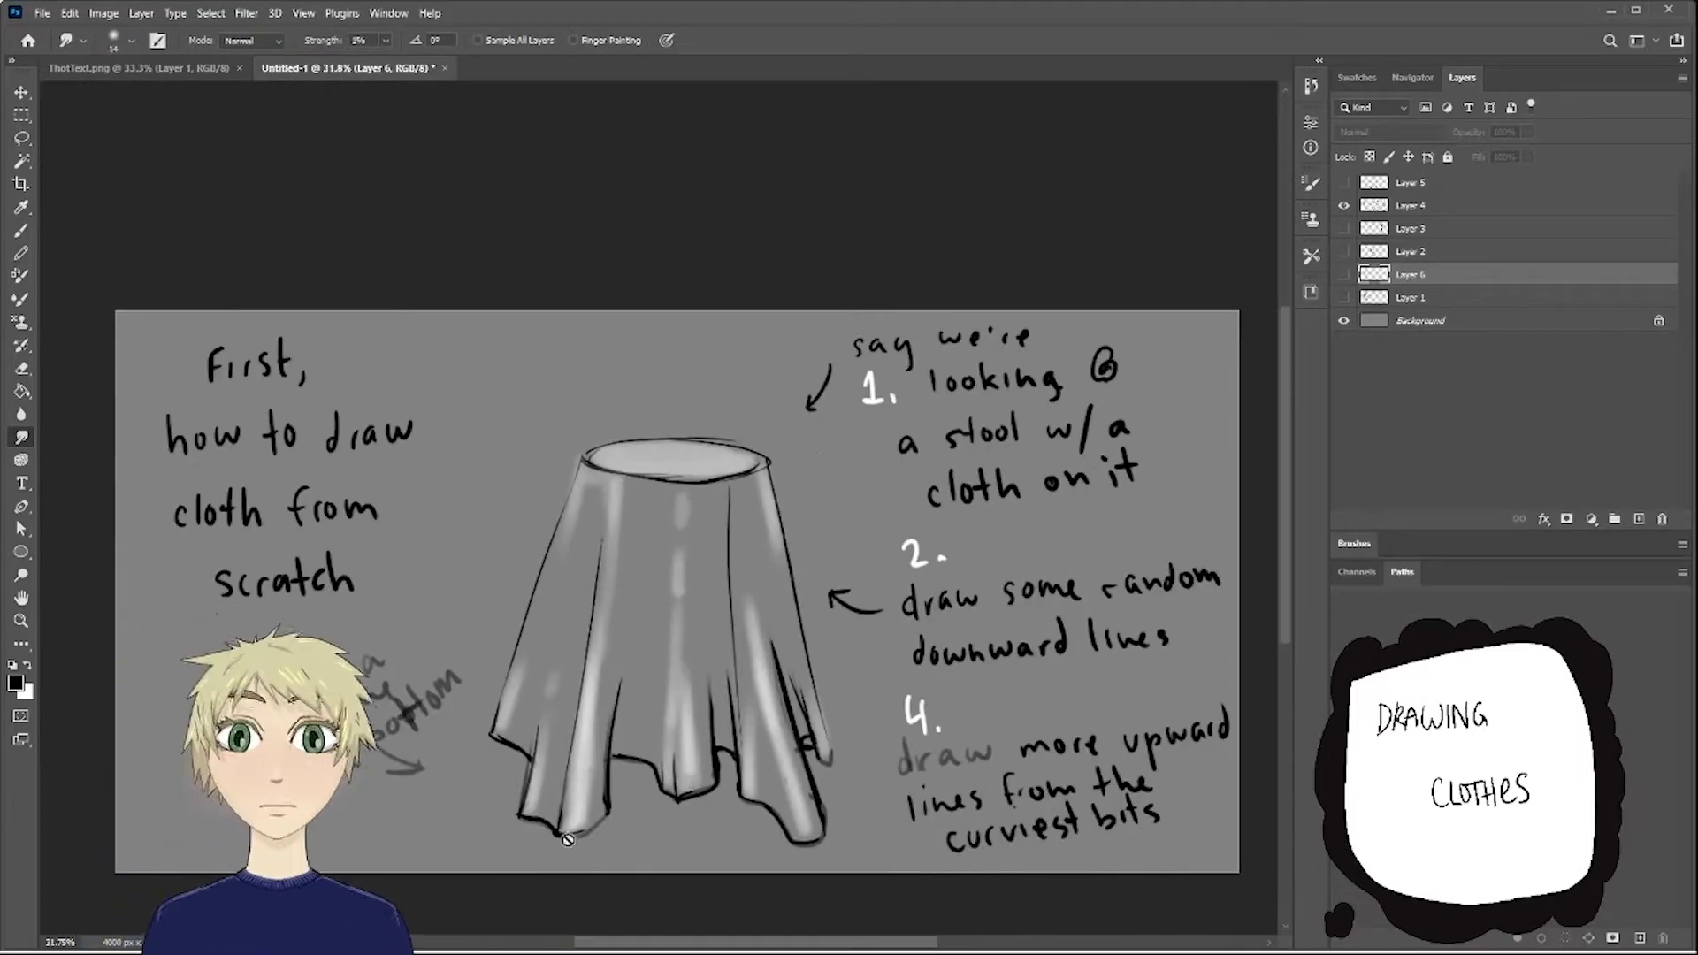
key(b)
drag(455, 354, 619, 372)
key(ctrl+z)
click(1345, 205)
click(1344, 275)
click(1345, 298)
scroll(539, 473, up, 2)
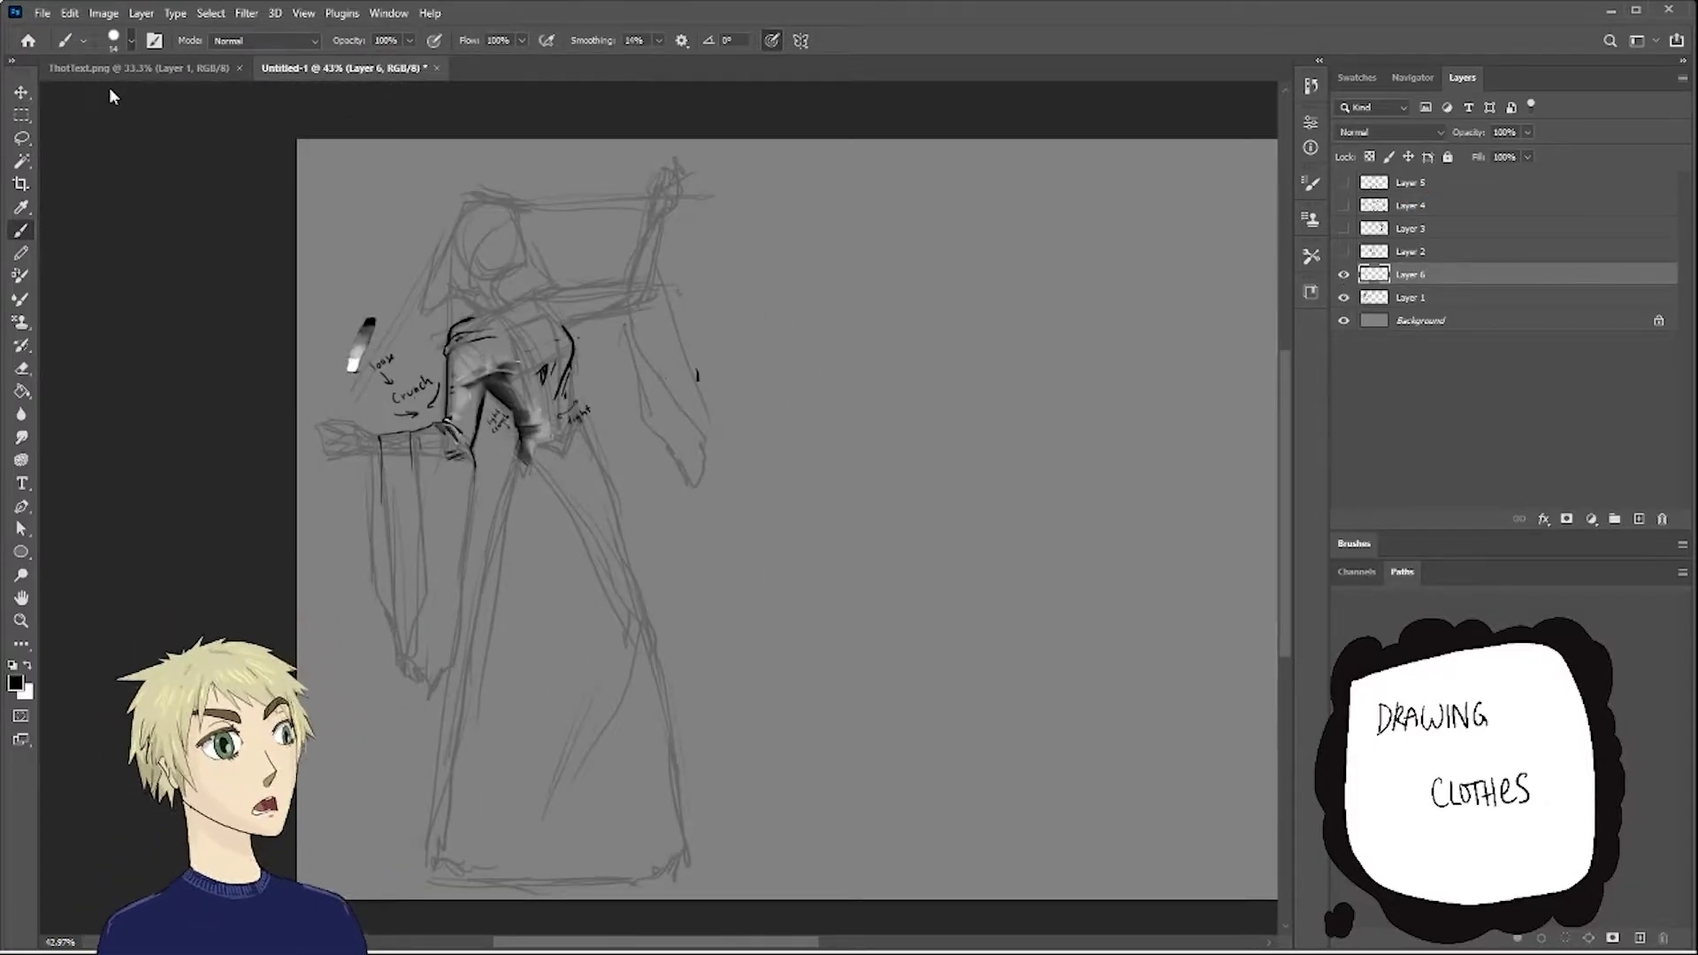
Draw long black fold lines from the waist to the skirt's hem and hatch the narrow fold between them.
drag(515, 461, 432, 845)
drag(457, 836, 452, 799)
drag(1008, 193, 1061, 327)
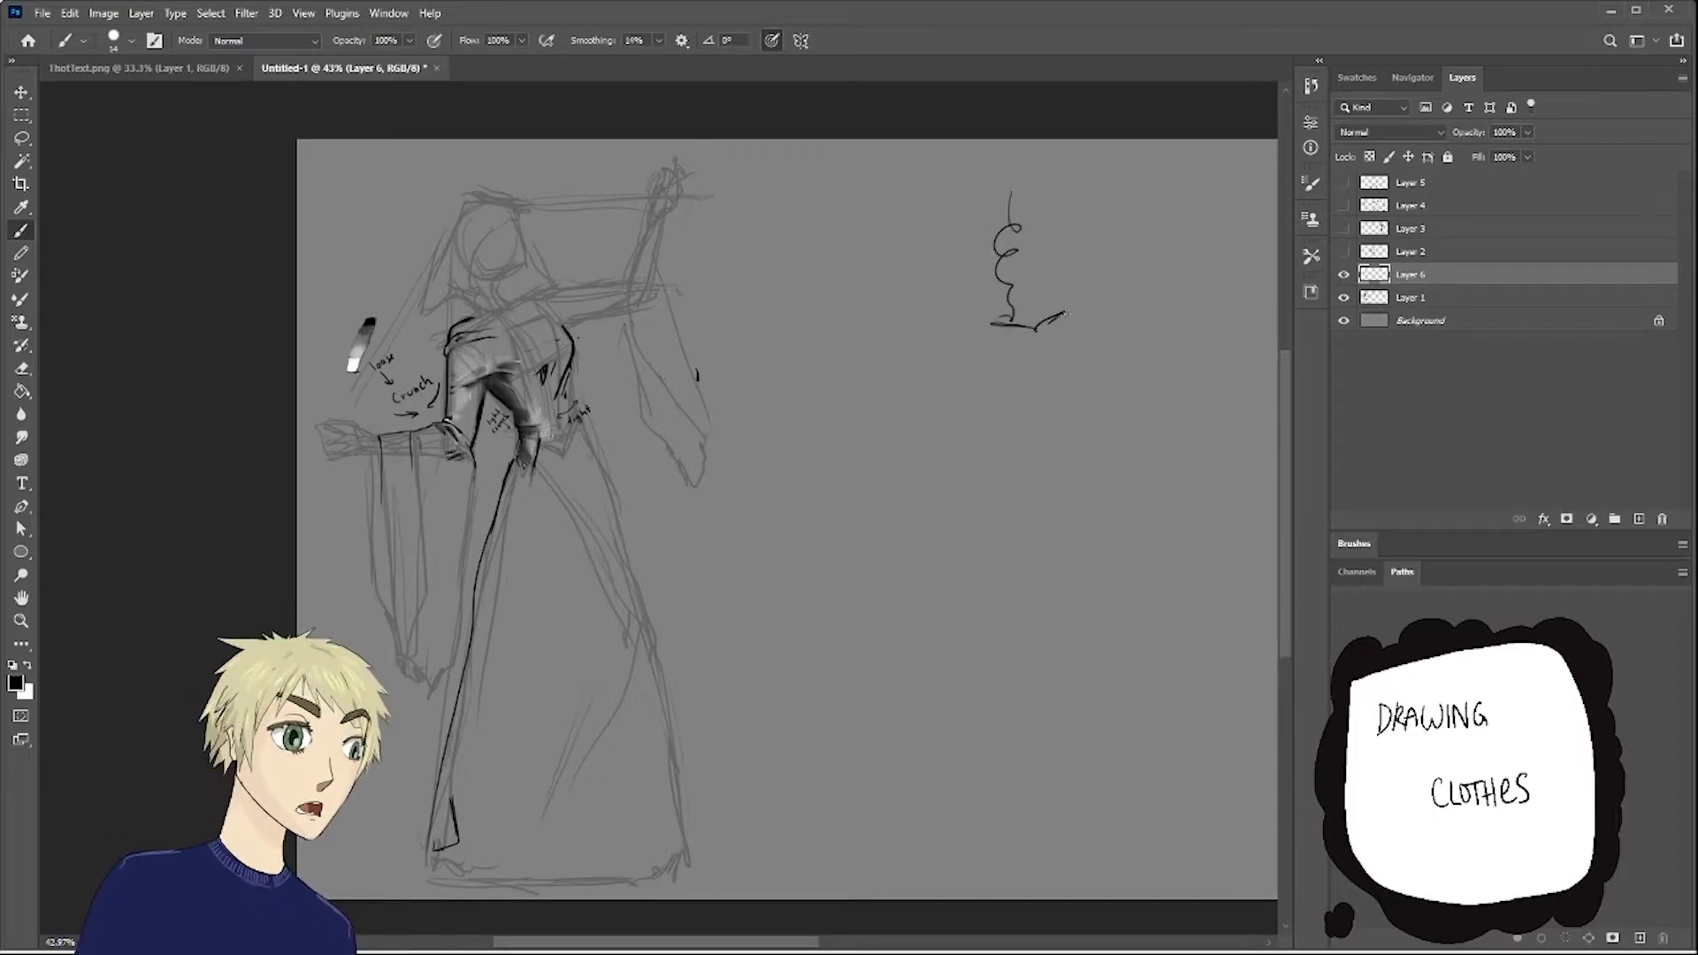
key(ctrl+z)
drag(449, 787, 475, 610)
drag(509, 515, 495, 833)
drag(498, 845, 482, 869)
drag(486, 674, 482, 783)
drag(495, 770, 491, 777)
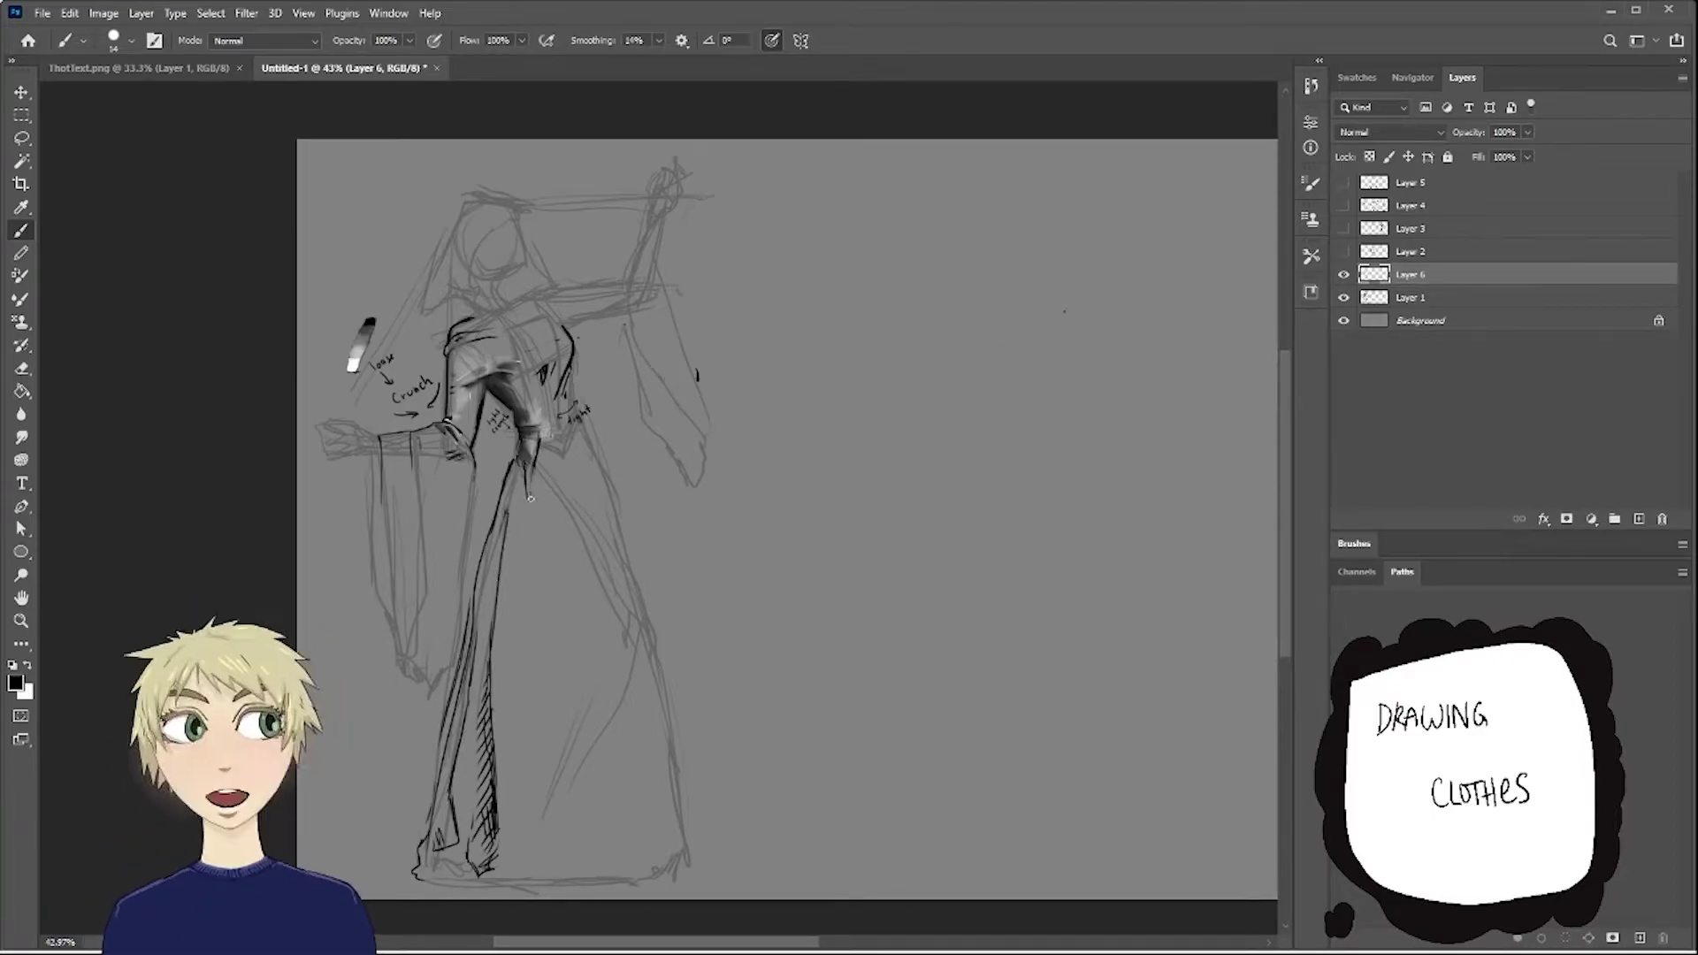
Draw and hatch a dark tapering fold below the waist, and smudge it smooth at a higher smudge strength.
drag(528, 494, 521, 619)
drag(521, 559, 510, 682)
drag(529, 495, 514, 712)
key(r)
scroll(520, 600, up, 2)
key(0)
key(6)
drag(485, 422, 487, 487)
drag(482, 323, 491, 557)
drag(482, 240, 494, 492)
drag(489, 198, 485, 265)
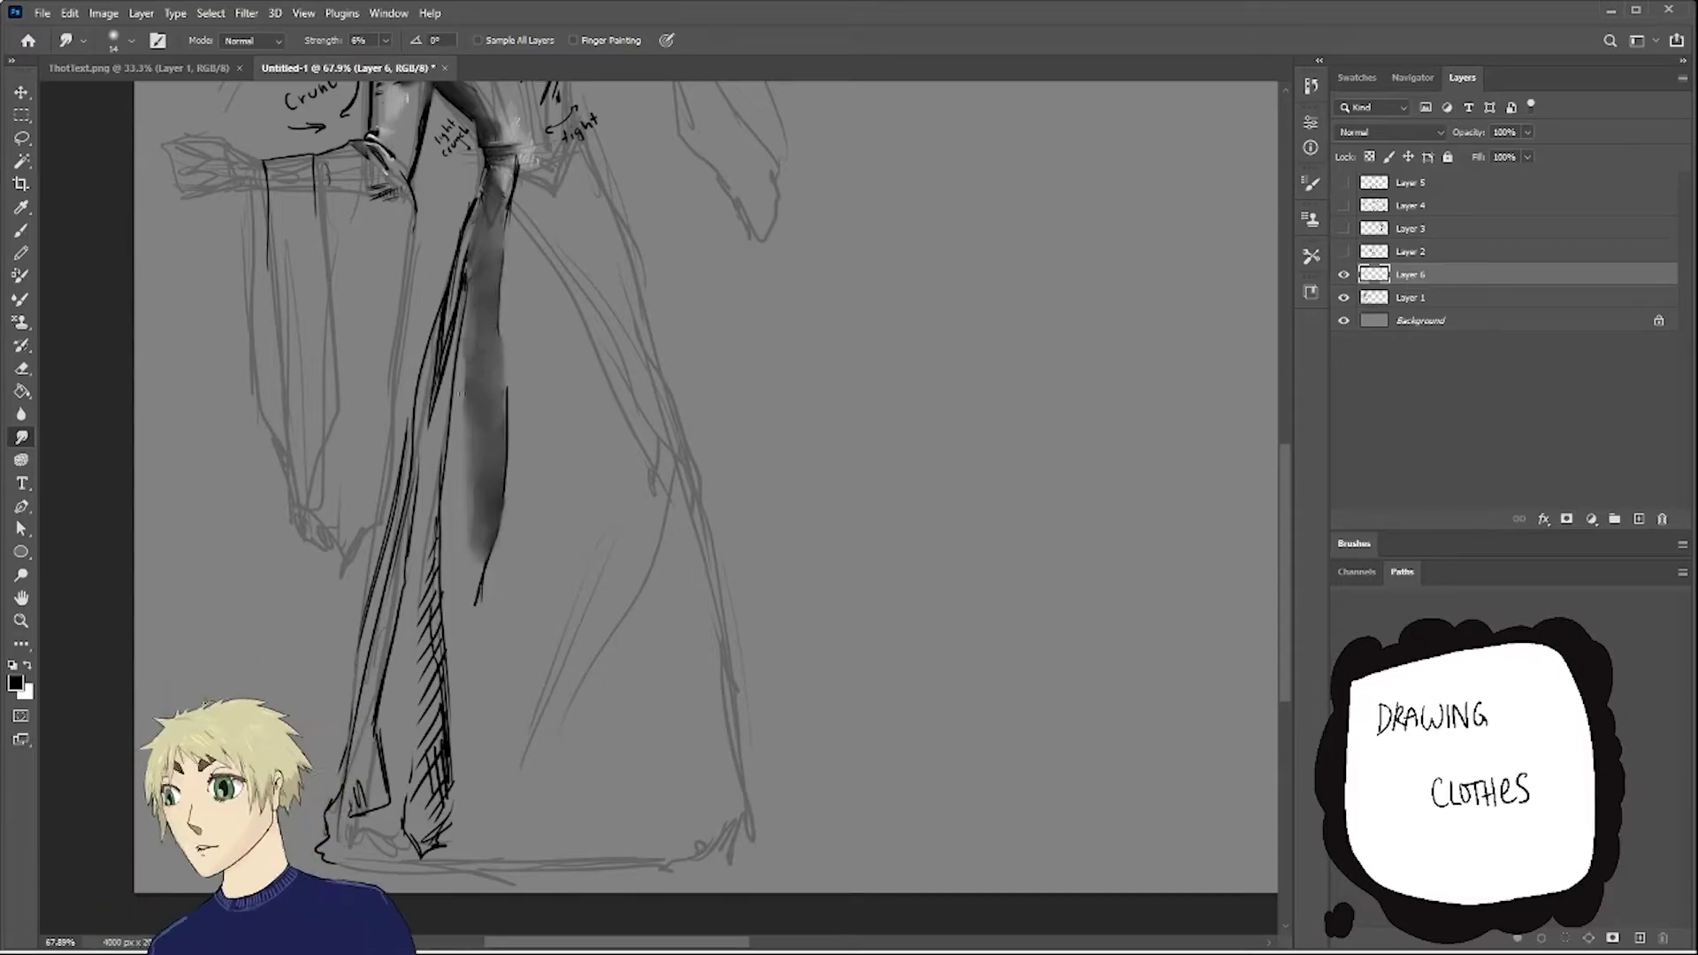
Smudge the hatching of the long skirt fold from the waist down to the hem.
drag(479, 190, 433, 425)
drag(442, 575, 424, 814)
drag(436, 495, 426, 628)
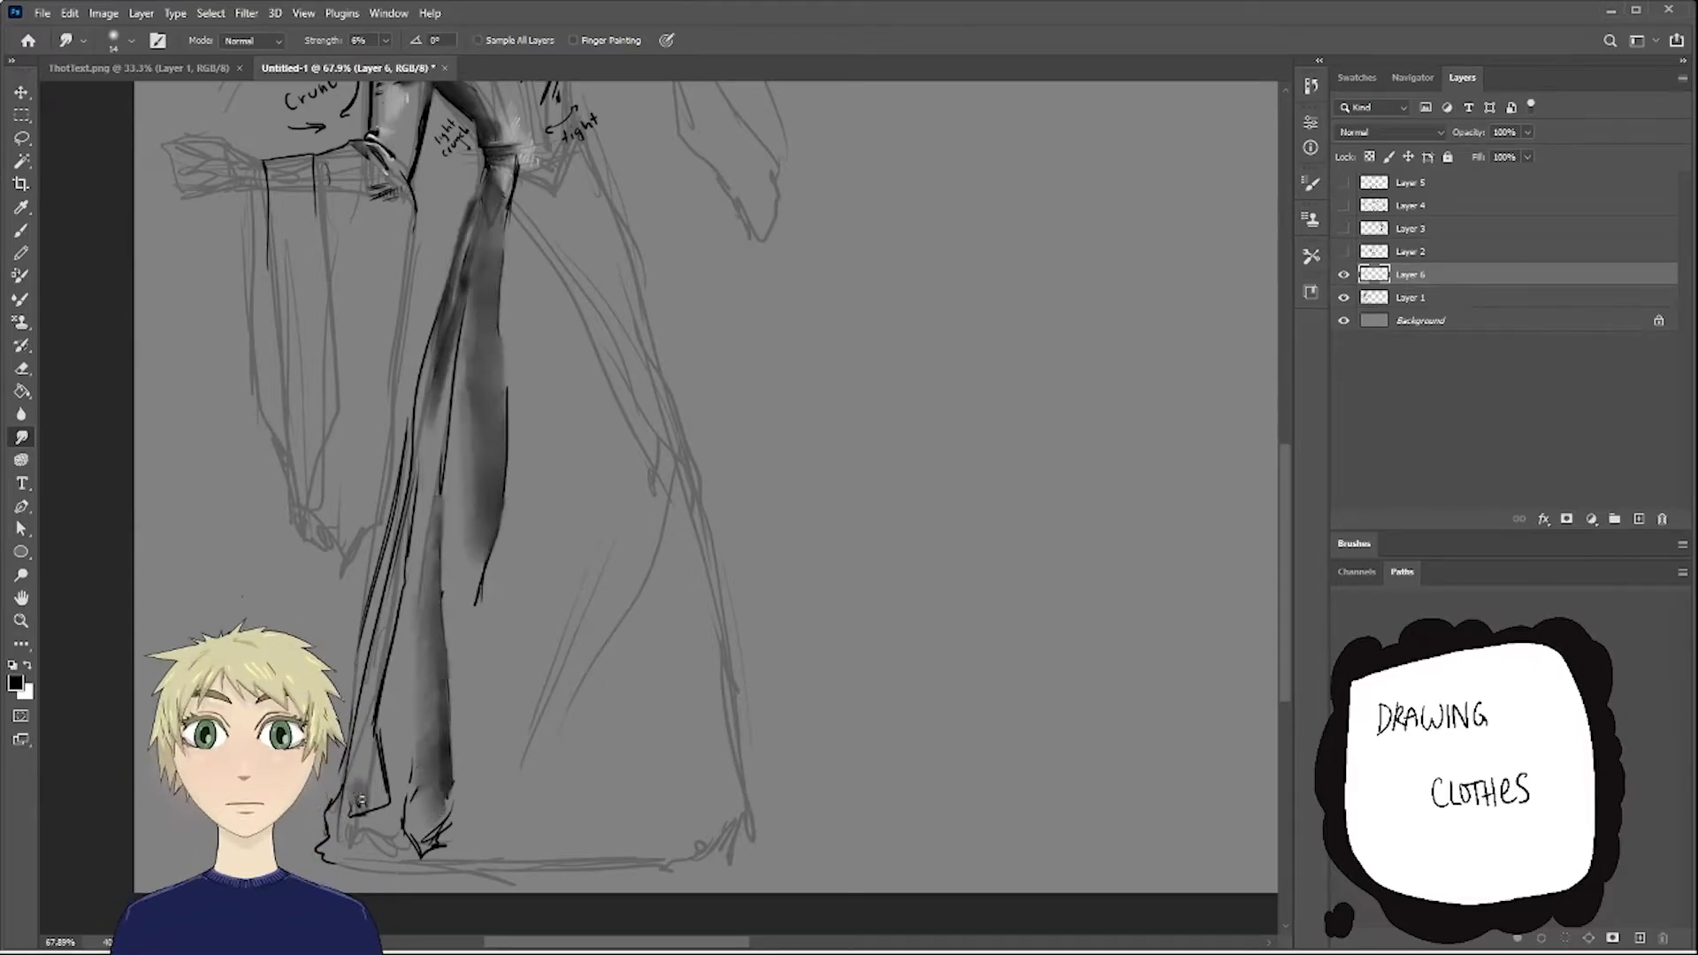
Deepen the tapering fold below the waist with an inner black line and hatching, and smudge it smooth.
click(22, 235)
drag(473, 290, 474, 428)
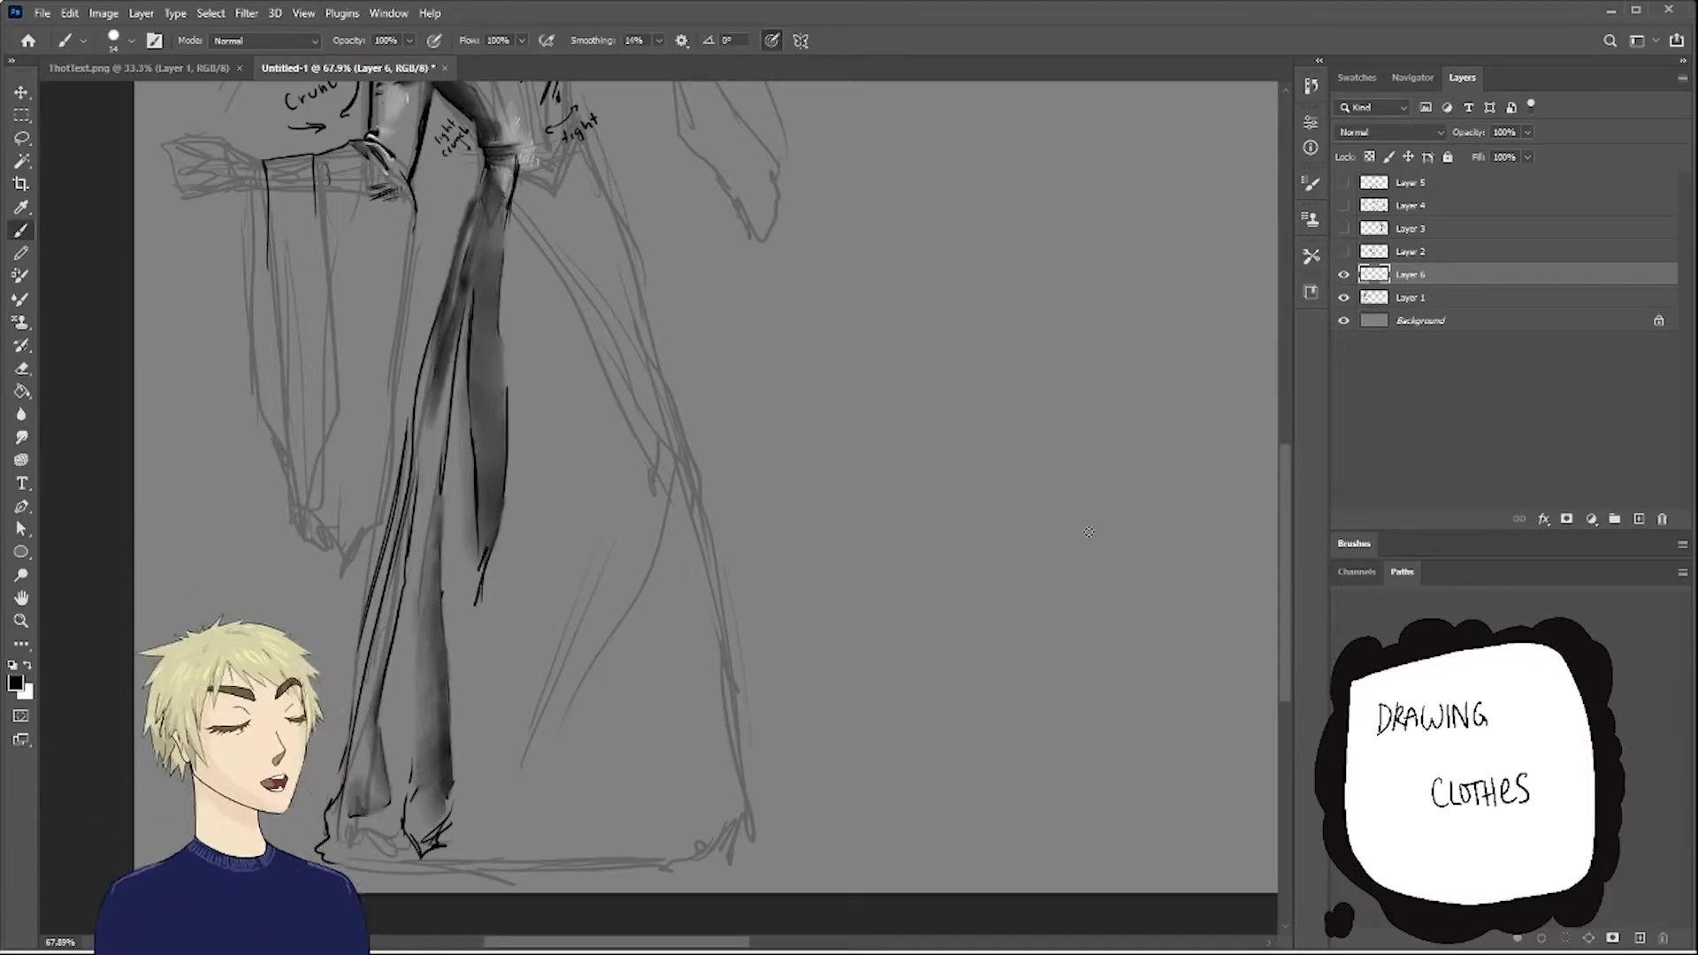
key(r)
drag(483, 354, 485, 452)
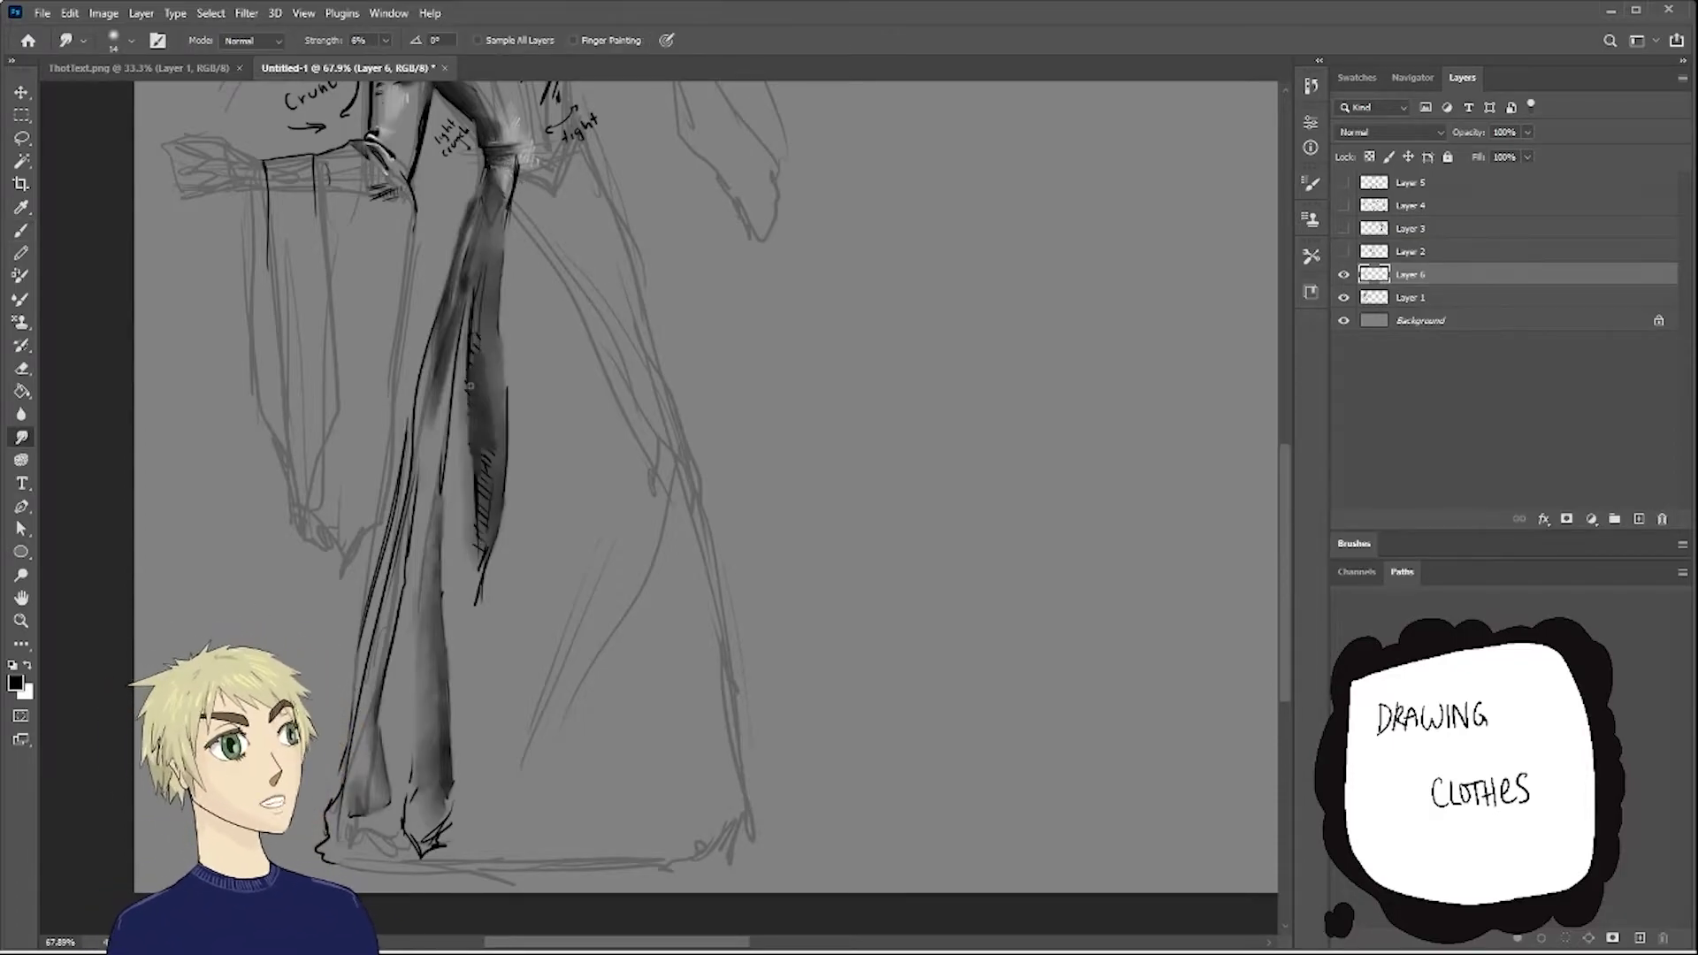
drag(482, 549, 478, 292)
Hatch the lower end of the long skirt fold in black near the hem and smudge it into a darker shadow.
key(b)
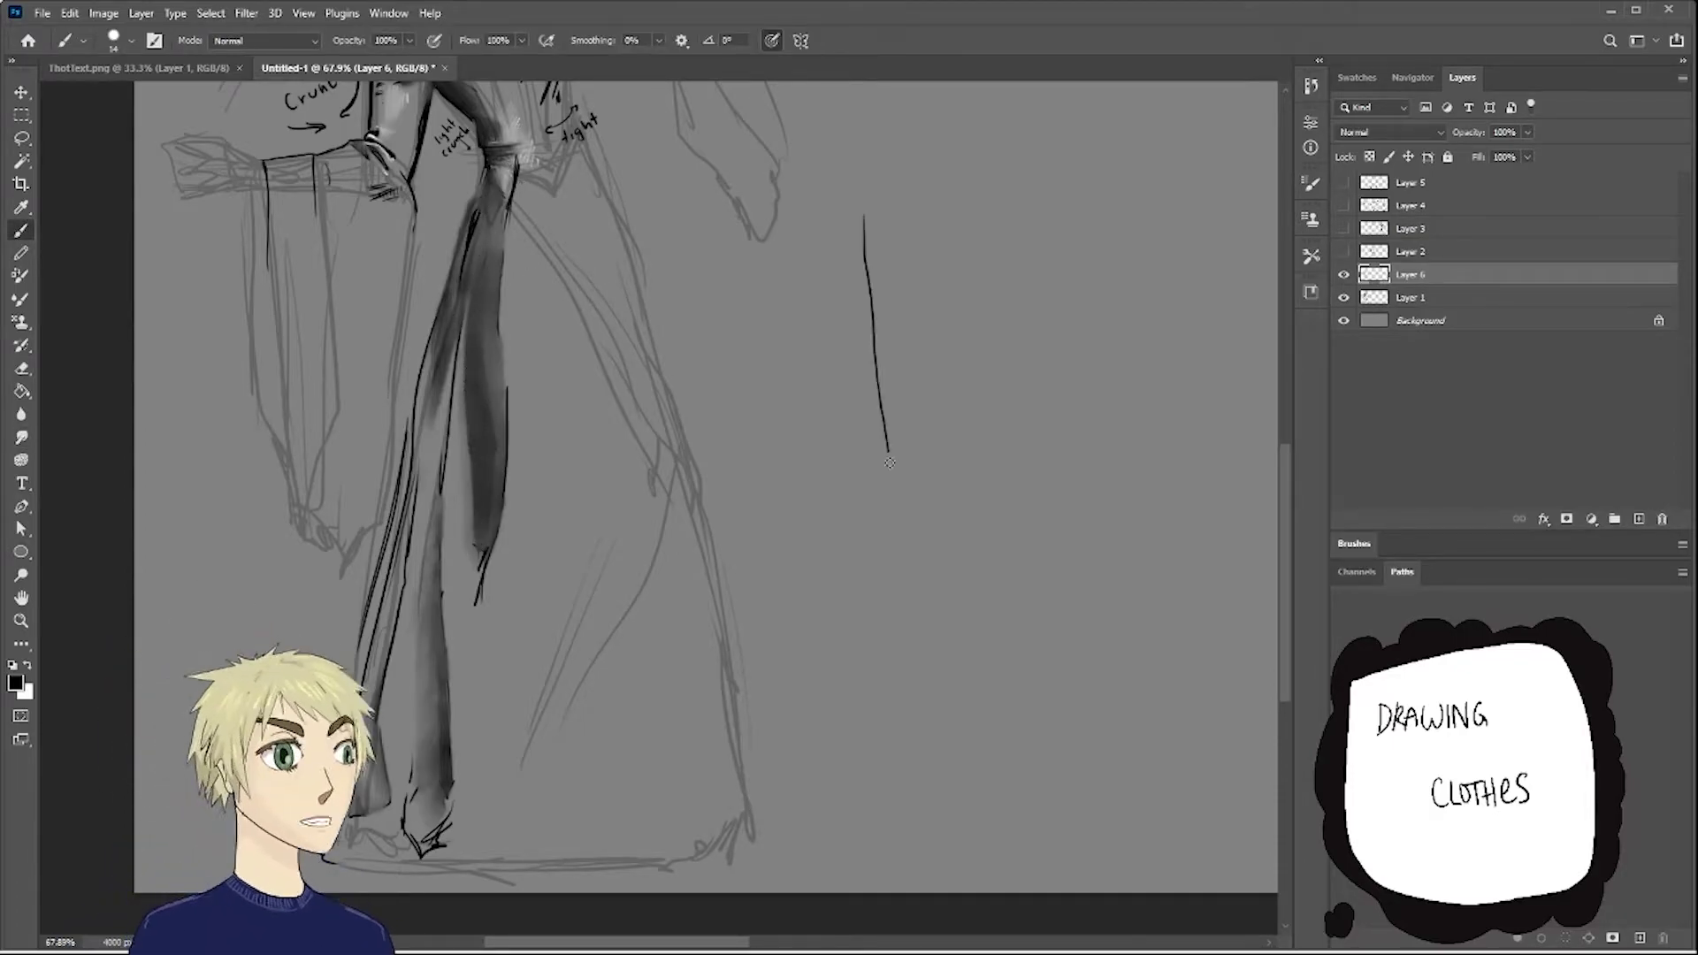
key(ctrl+z)
drag(447, 779, 431, 809)
drag(444, 743, 429, 778)
drag(442, 659, 432, 690)
drag(446, 707, 429, 752)
drag(449, 769, 426, 827)
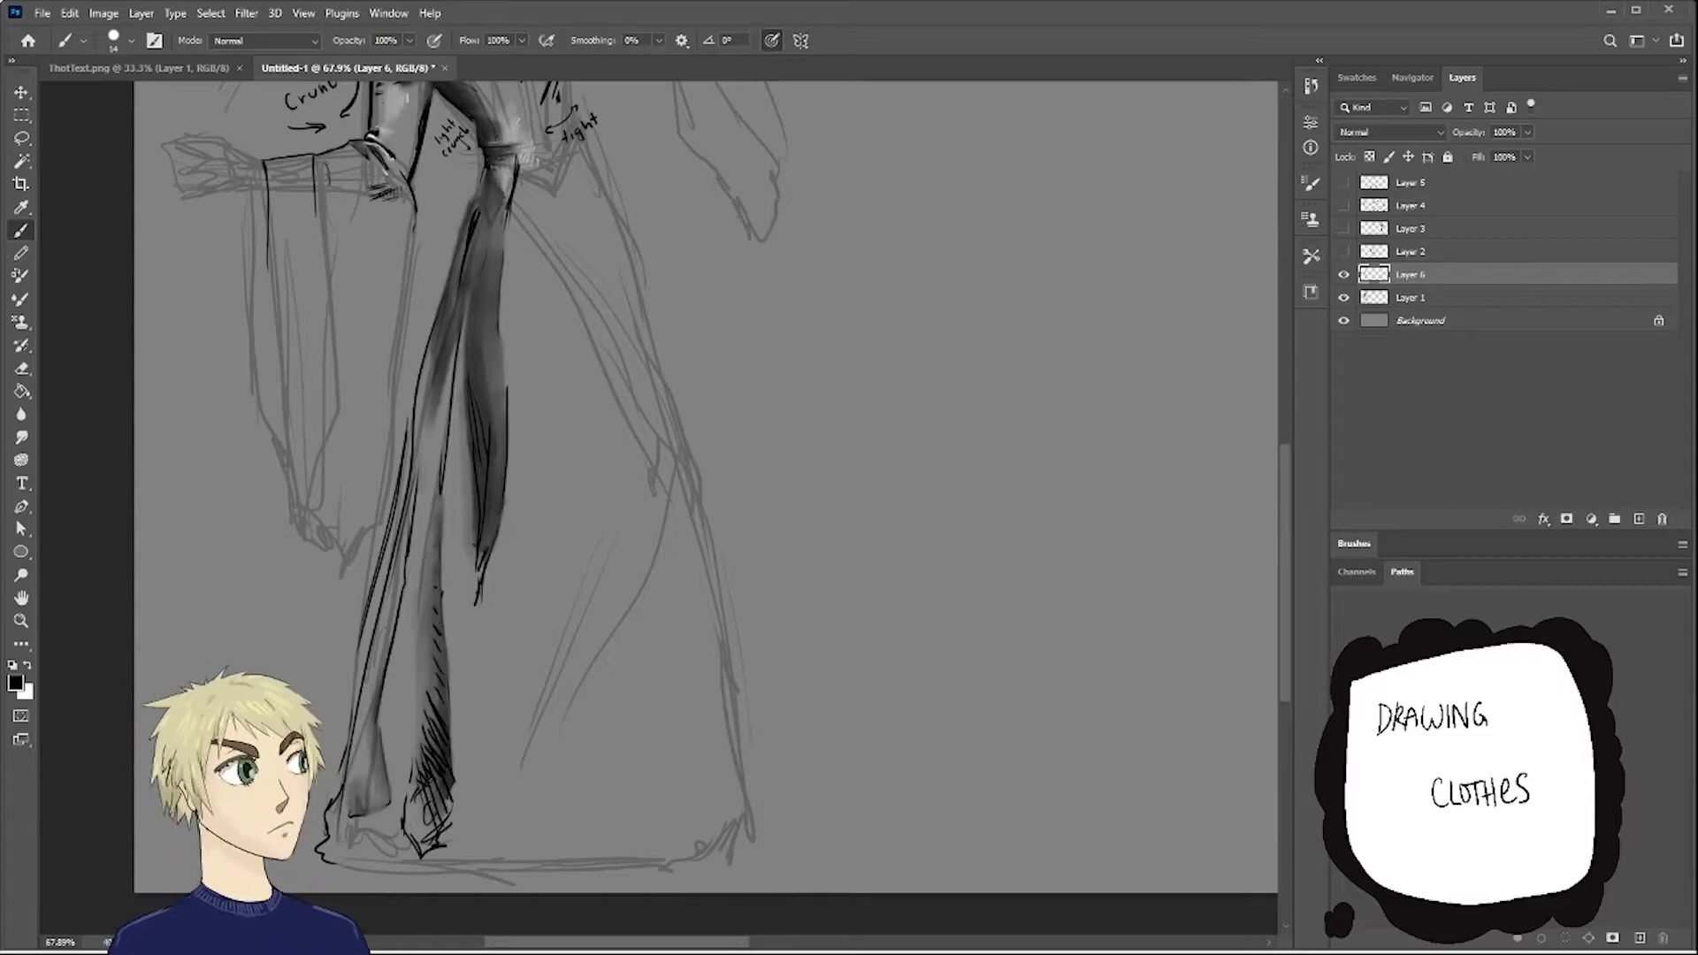
key(r)
drag(440, 623, 438, 787)
drag(442, 725, 440, 840)
drag(450, 779, 448, 809)
Hatch white highlights on both sides of the tapering skirt fold and smudge them.
key(b)
mouse_move(878, 248)
mouse_down()
mouse_move(909, 307)
mouse_move(810, 299)
mouse_move(911, 306)
mouse_up()
key(x)
drag(459, 475, 466, 630)
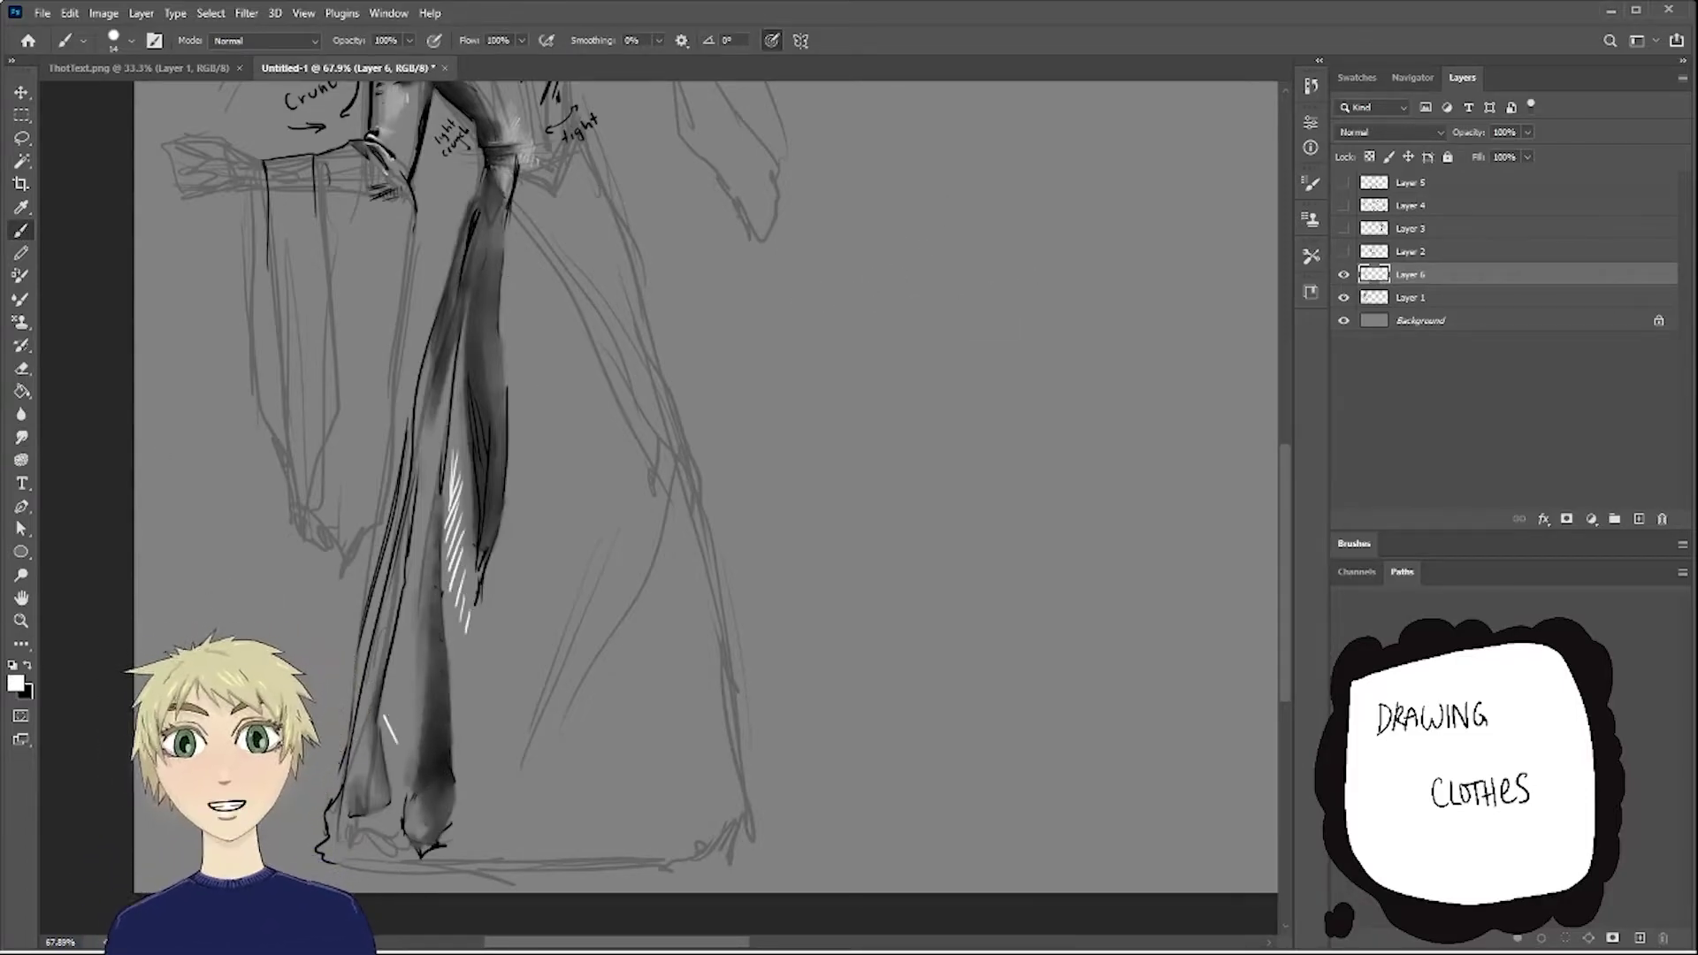
mouse_move(515, 422)
mouse_down()
mouse_move(506, 610)
mouse_move(522, 362)
mouse_move(498, 610)
mouse_up()
key(r)
drag(520, 389, 522, 460)
Smudge the tones across the armpit folds, inspect the shading without the sketch, and show Layer 1 again.
scroll(520, 424, up, 5)
drag(337, 389, 505, 460)
scroll(496, 442, down, 1)
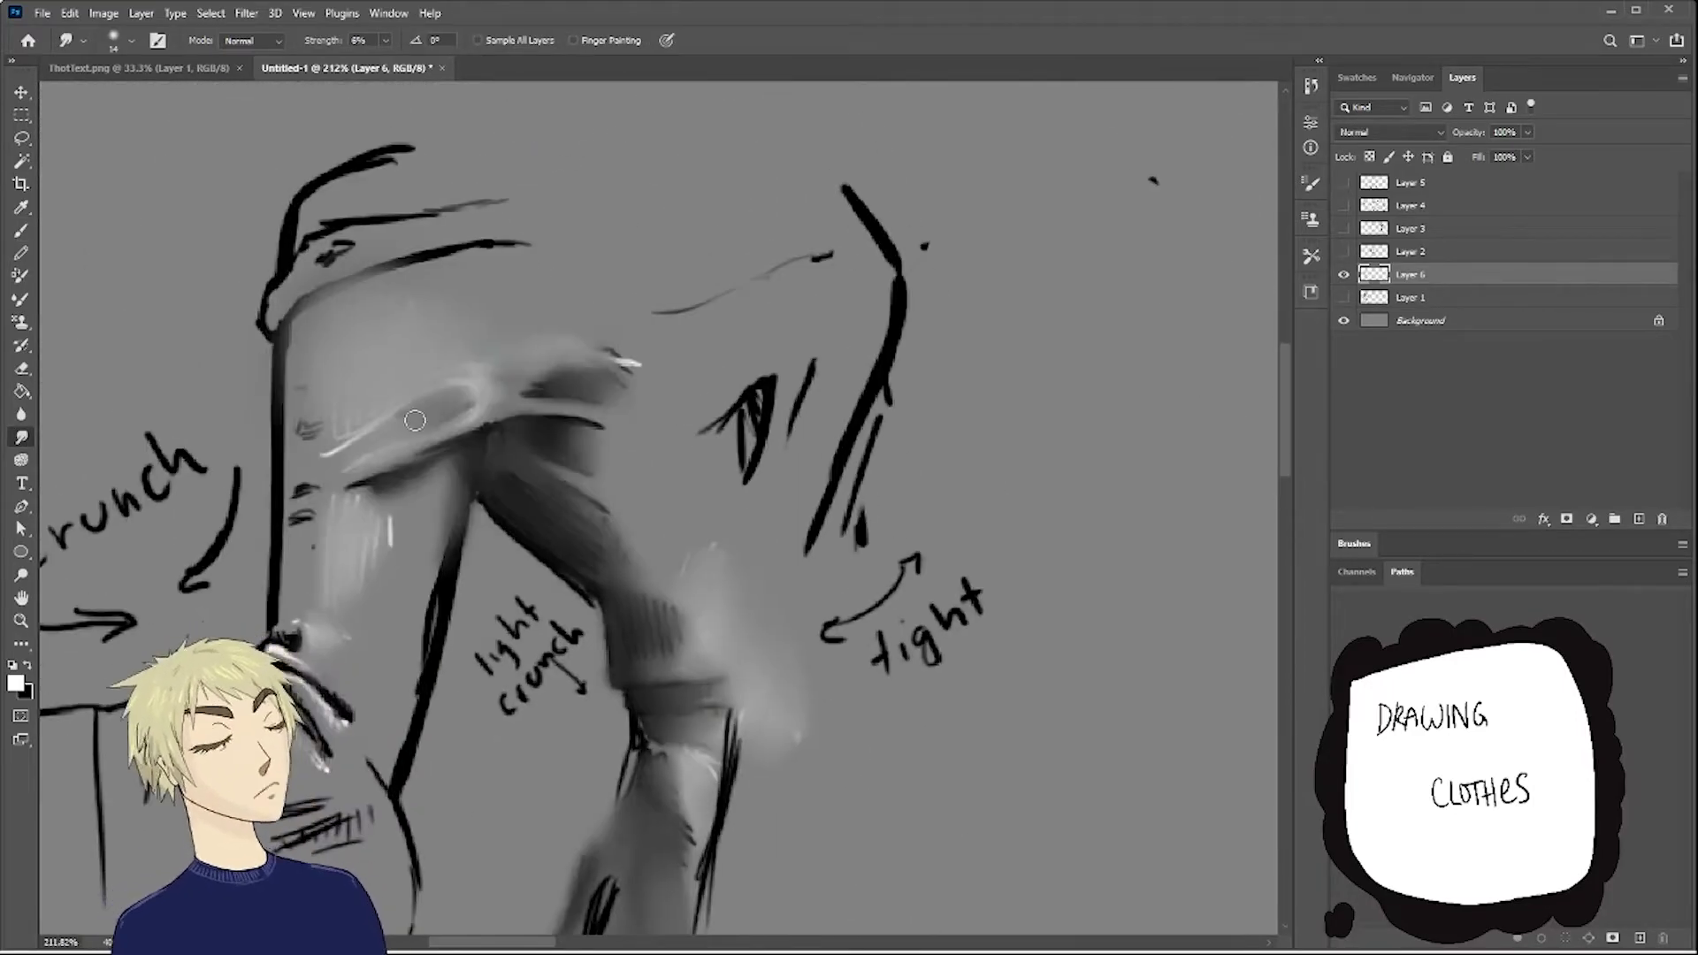
scroll(472, 430, down, 5)
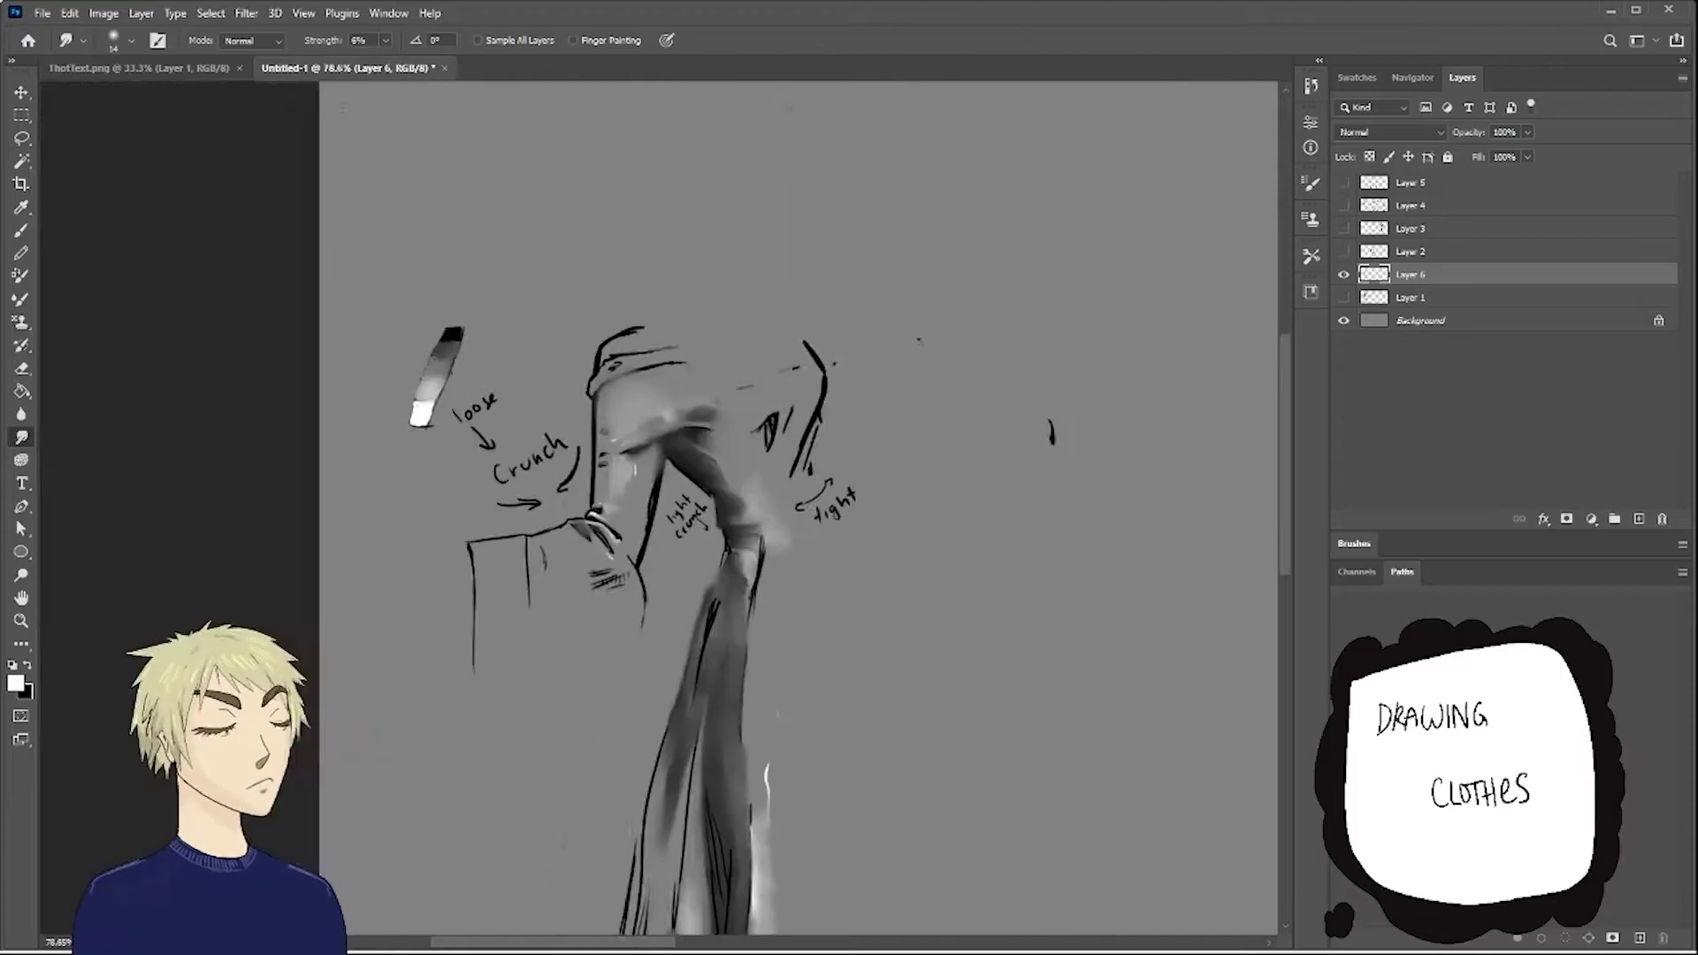
click(1343, 298)
Outline the raised arm's upper sleeve in black with curved crease lines across it.
scroll(460, 372, up, 3)
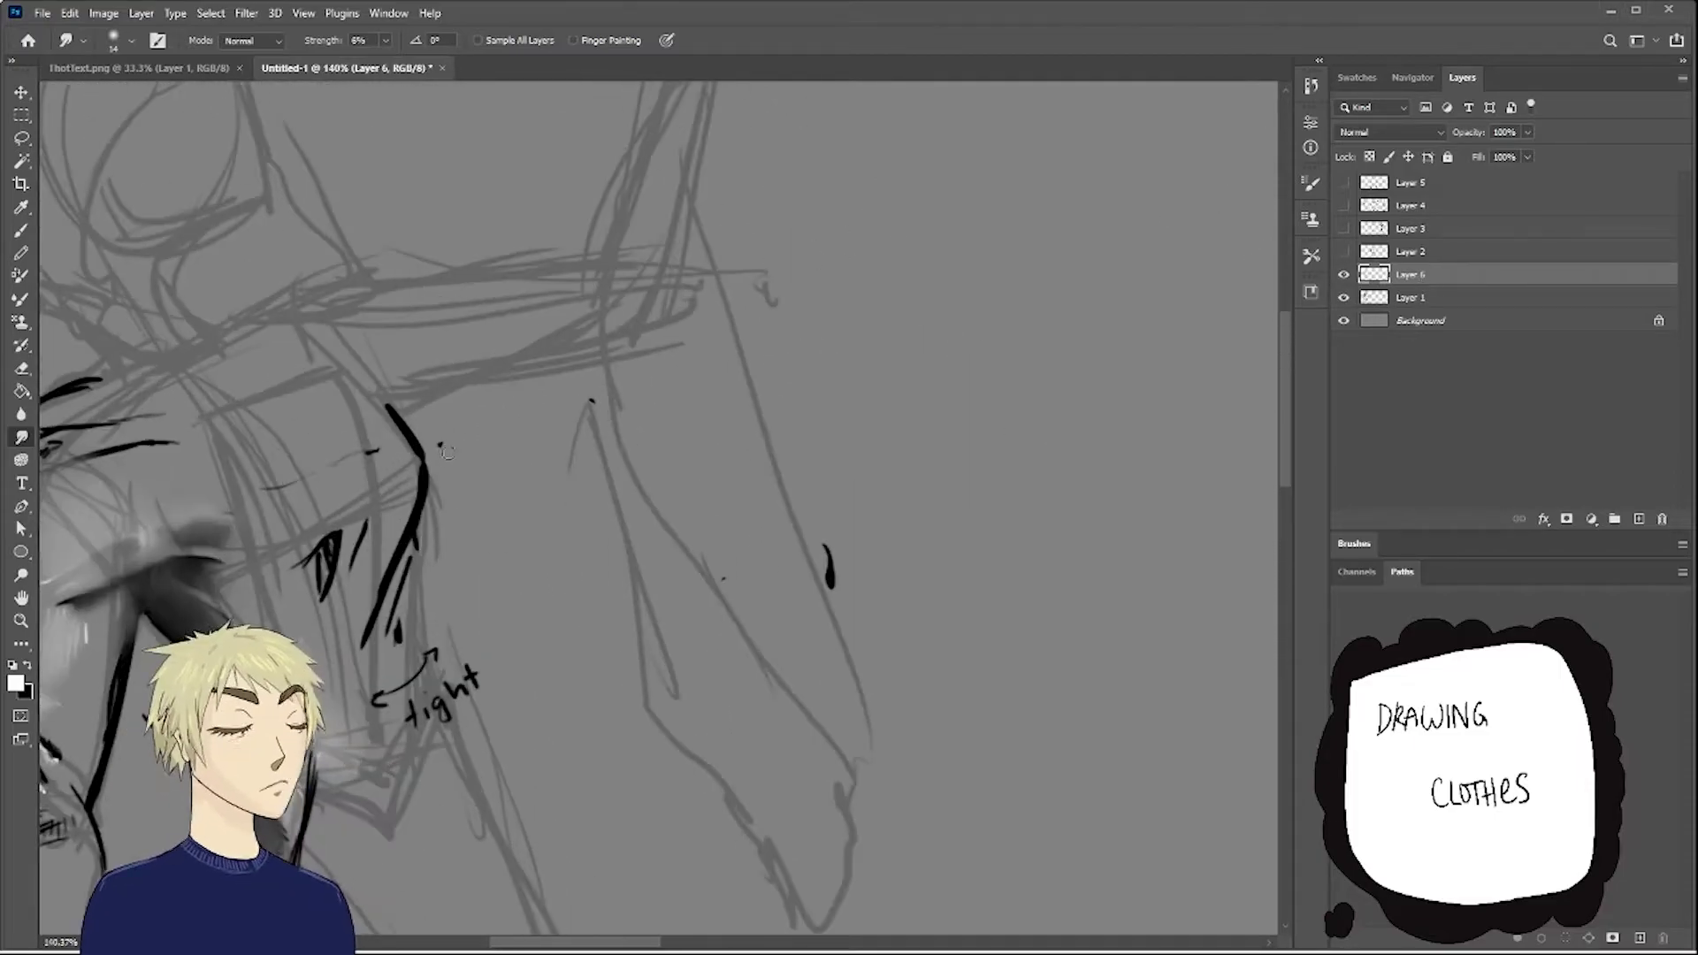
key(b)
drag(402, 402, 540, 372)
drag(310, 284, 575, 252)
drag(389, 414, 504, 381)
drag(345, 340, 389, 407)
drag(411, 283, 398, 403)
mouse_move(548, 261)
mouse_down()
mouse_move(509, 358)
mouse_move(635, 244)
mouse_up()
Outline the long pointed sleeve hanging from the raised arm and cross-hatch the shadow inside its opening.
scroll(585, 339, down, 2)
drag(635, 243, 774, 747)
drag(610, 522, 628, 659)
drag(628, 659, 760, 801)
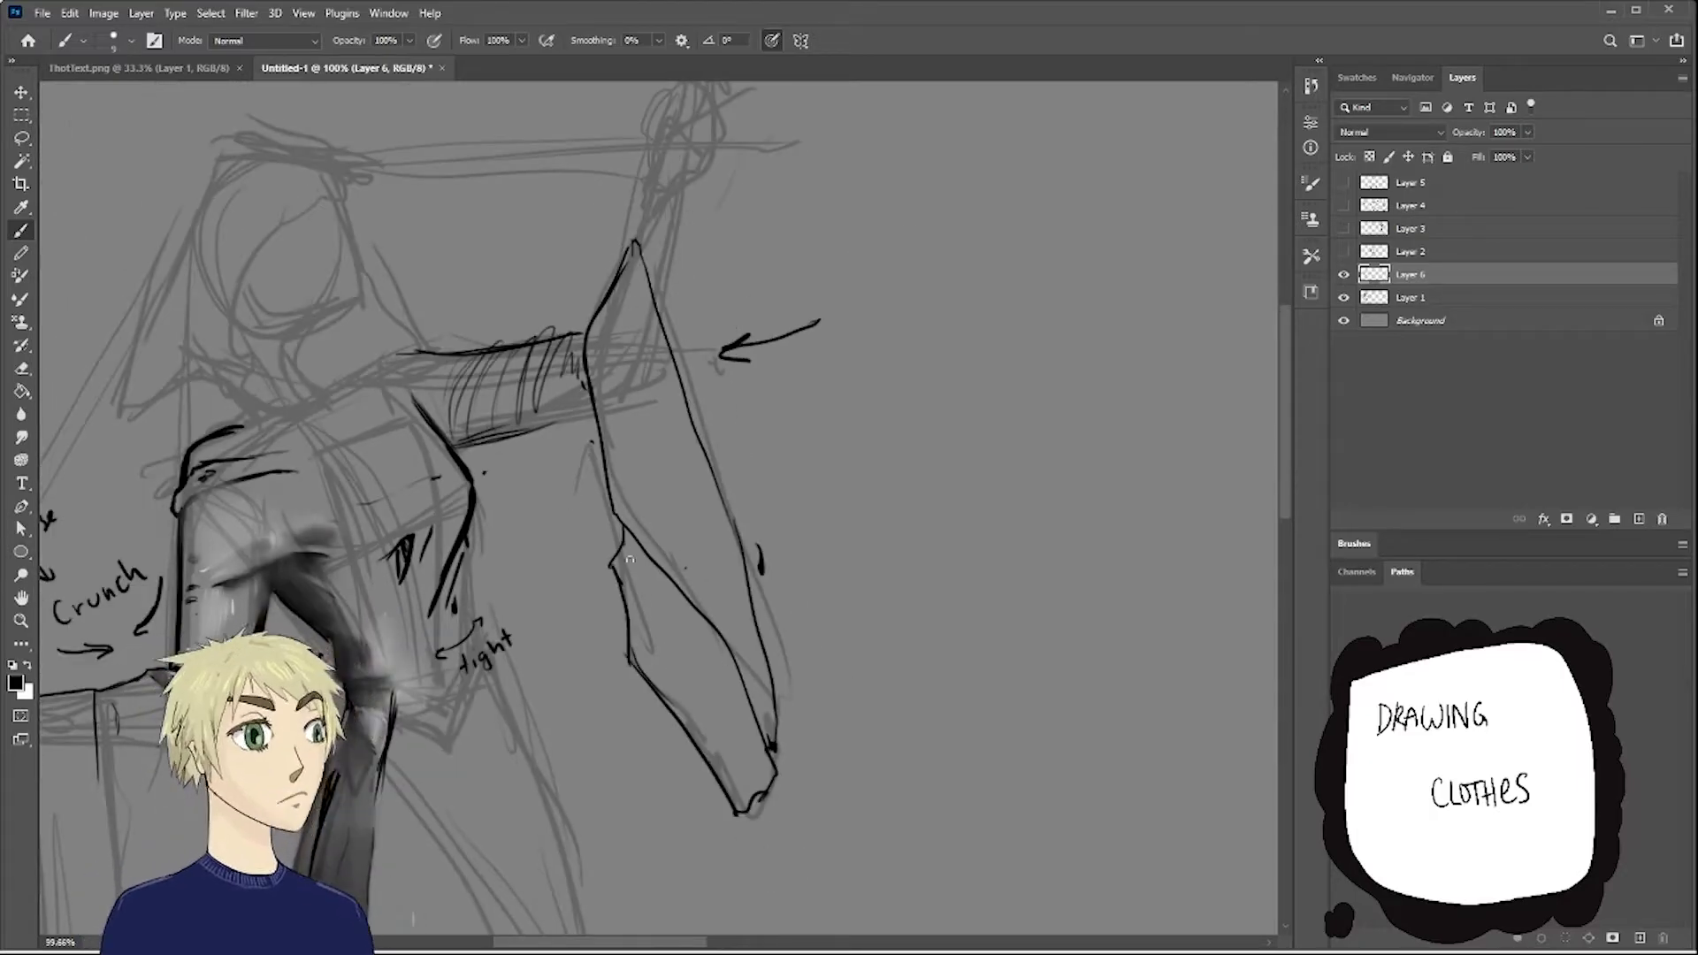
mouse_move(655, 571)
mouse_down()
mouse_move(743, 743)
mouse_move(752, 708)
mouse_up()
drag(721, 641, 760, 777)
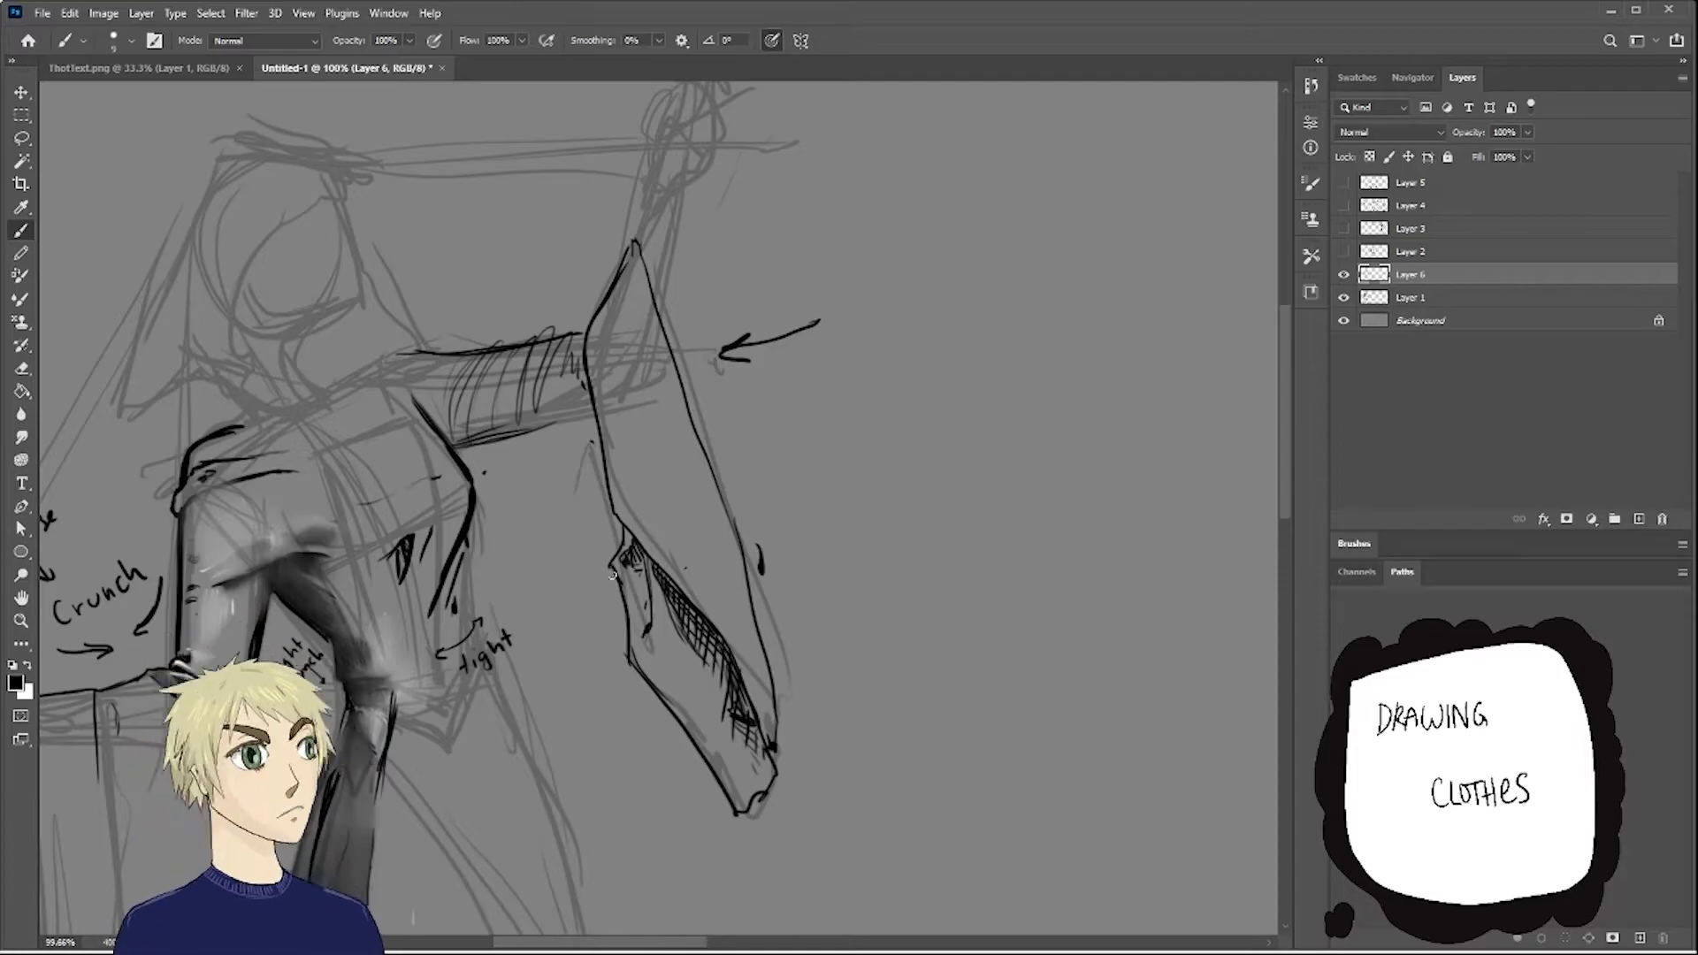
scroll(973, 486, down, 2)
drag(1106, 221, 974, 358)
mouse_move(1086, 157)
mouse_down()
mouse_move(1058, 345)
mouse_move(1070, 570)
mouse_up()
drag(769, 402, 828, 544)
drag(1066, 469, 1075, 637)
drag(995, 354, 968, 460)
key(ctrl+z)
key(ctrl+z)
key(ctrl+z)
key(ctrl+z)
key(ctrl+z)
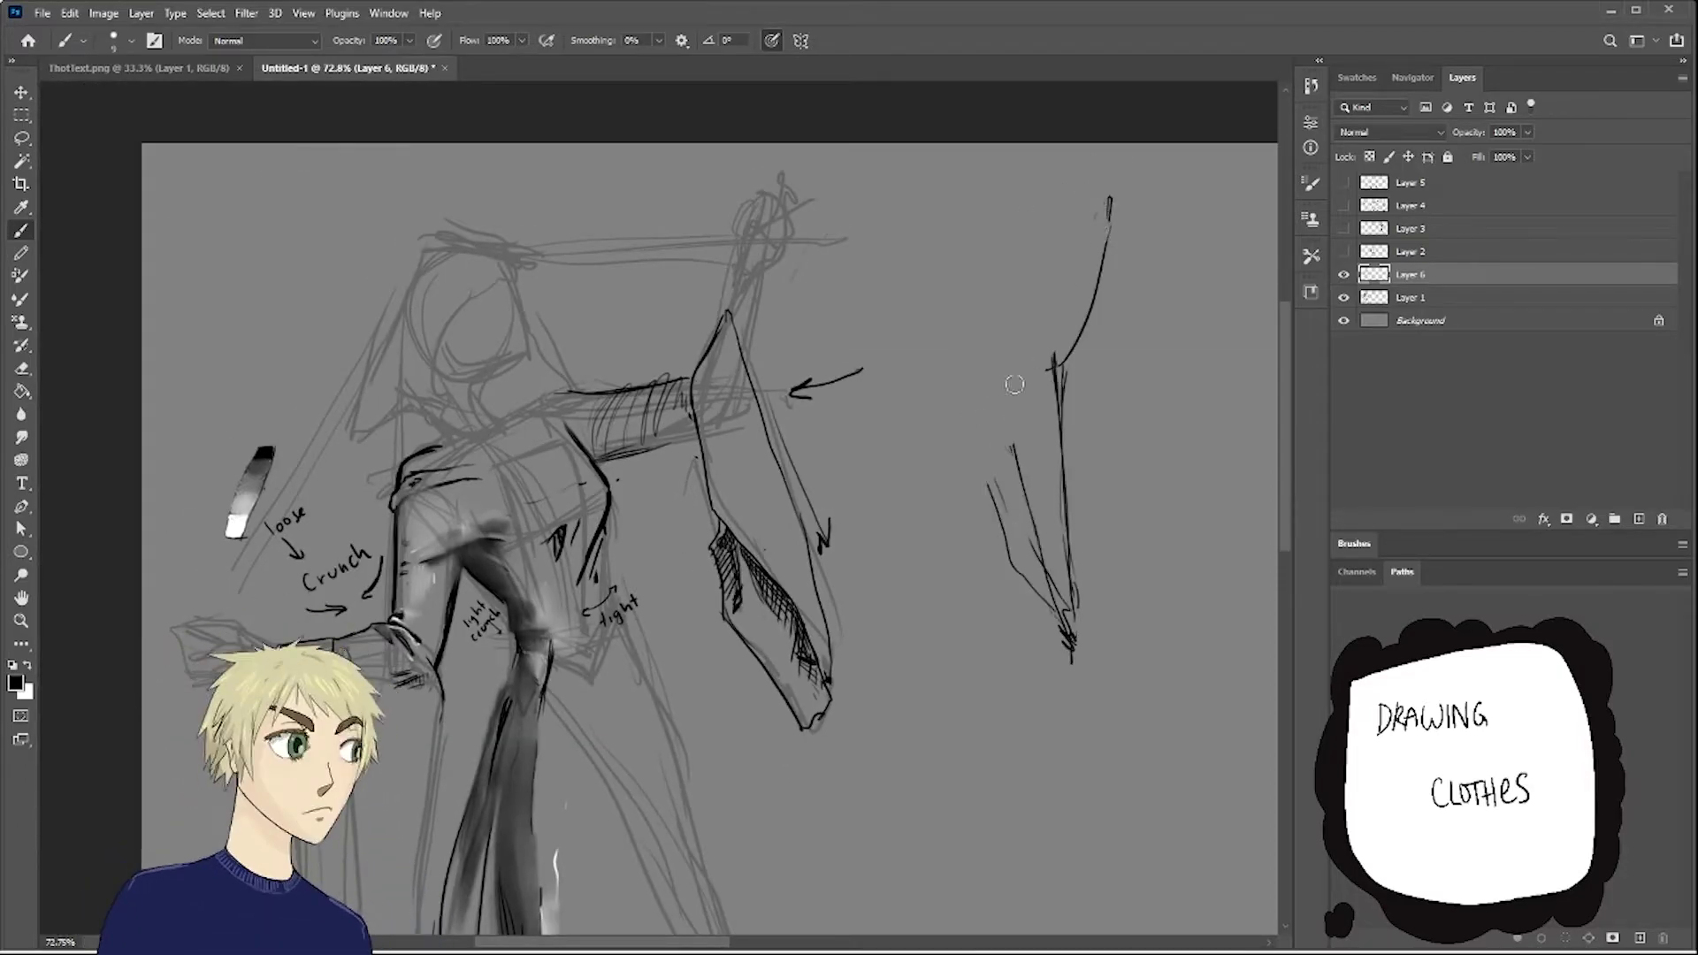
Hatch darker shadows on the raised arm's upper sleeve near the shoulder and beside the hanging sleeve.
scroll(843, 620, up, 3)
mouse_move(411, 305)
mouse_down()
mouse_move(468, 217)
mouse_move(535, 210)
mouse_up()
drag(531, 300, 565, 209)
drag(559, 308, 591, 212)
drag(440, 110, 425, 247)
Outline the face and the hood draped around it in black, and hatch the shadow under the chin.
drag(159, 285, 252, 320)
mouse_move(266, 173)
mouse_down()
mouse_move(216, 341)
mouse_move(237, 416)
mouse_up()
drag(160, 354, 201, 394)
drag(308, 168, 363, 332)
mouse_move(232, 152)
mouse_down()
mouse_move(138, 319)
mouse_move(246, 442)
mouse_up()
drag(225, 386, 270, 416)
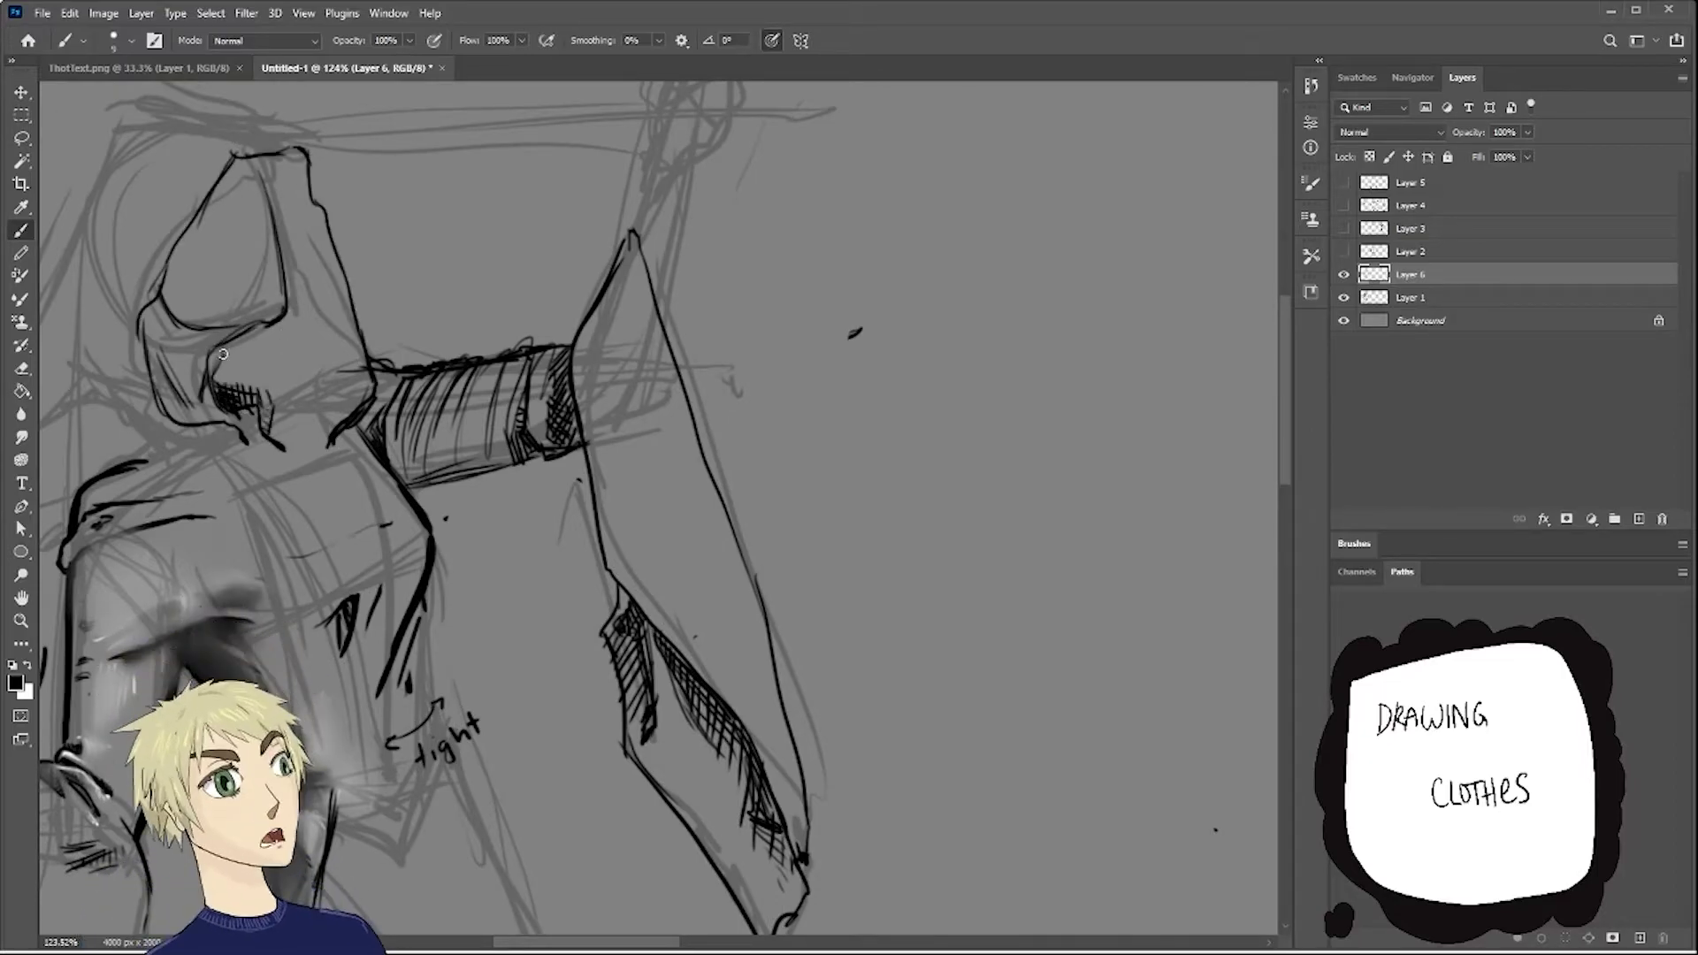
mouse_move(110, 324)
mouse_down()
mouse_move(226, 442)
mouse_move(199, 165)
mouse_up()
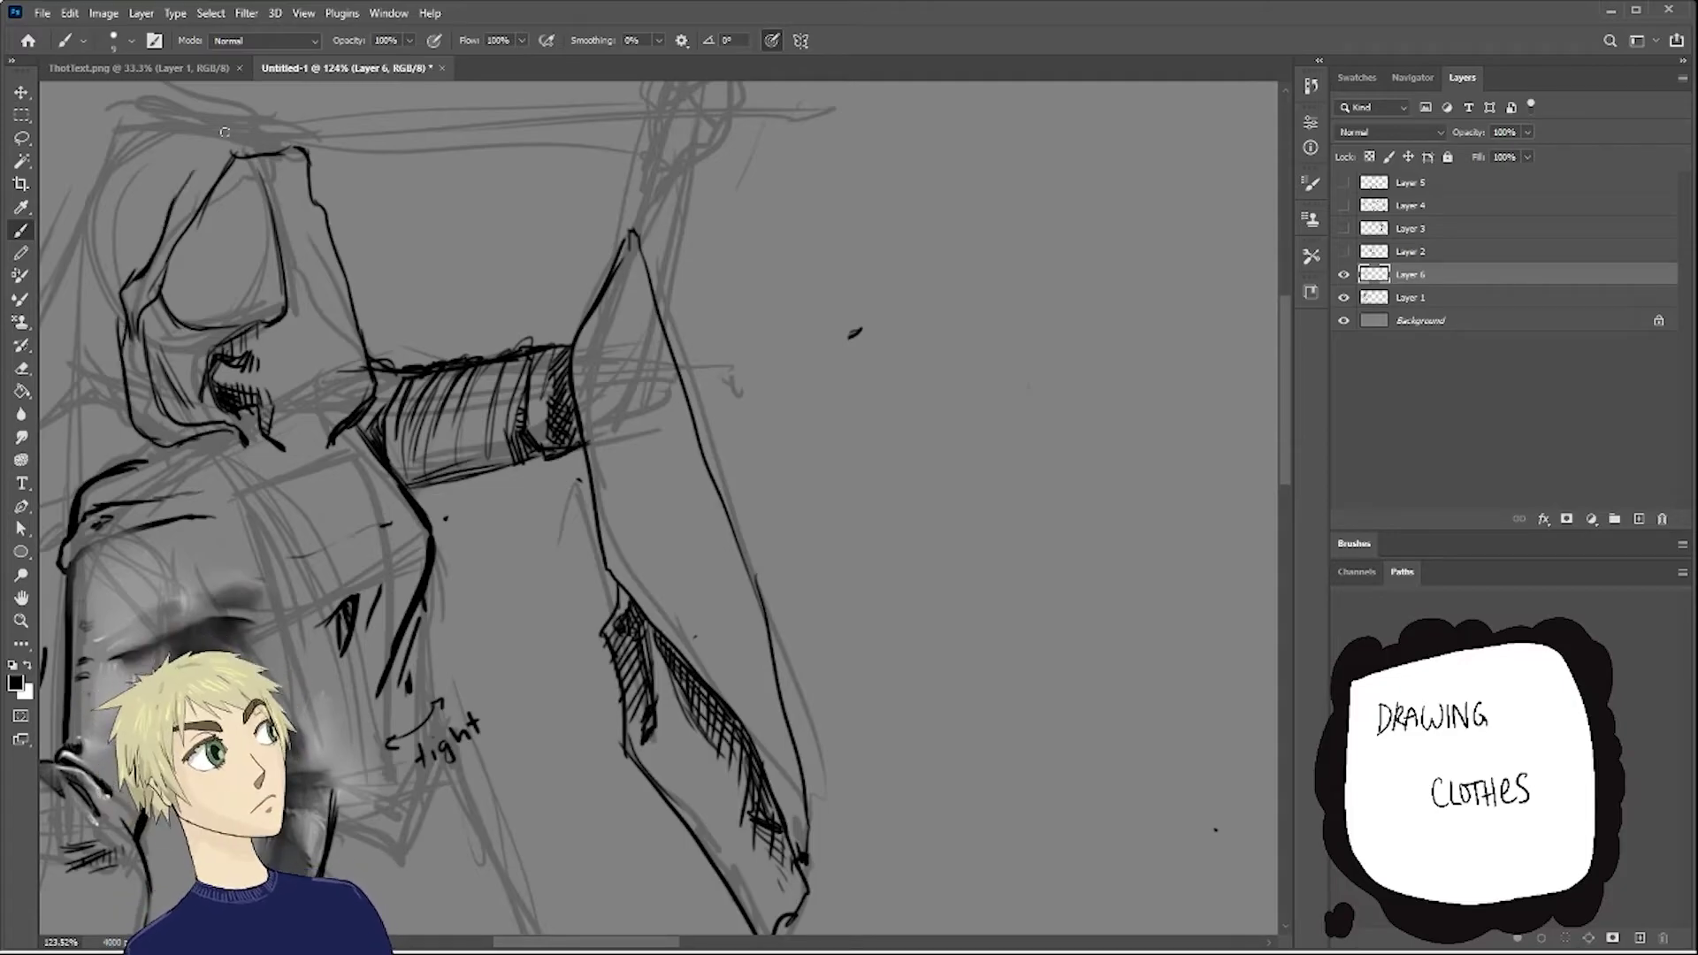
Outline the outer hood over the head in black, with hatched folds draping down beside the face.
drag(150, 264, 274, 124)
drag(274, 123, 346, 129)
mouse_move(181, 365)
mouse_down()
mouse_move(213, 410)
mouse_move(163, 248)
mouse_move(177, 149)
mouse_up()
mouse_move(177, 177)
mouse_down()
mouse_move(217, 209)
mouse_move(286, 125)
mouse_up()
drag(287, 125, 363, 104)
mouse_move(265, 168)
mouse_down()
mouse_move(323, 115)
mouse_move(314, 424)
mouse_move(371, 389)
mouse_up()
drag(403, 359, 389, 382)
mouse_move(374, 249)
mouse_down()
mouse_move(398, 358)
mouse_move(372, 566)
mouse_up()
Smudge the hatched shadows in the hood's side folds and under the chin, and add white hatched highlights along the hood.
scroll(389, 292, up, 3)
key(e)
key(r)
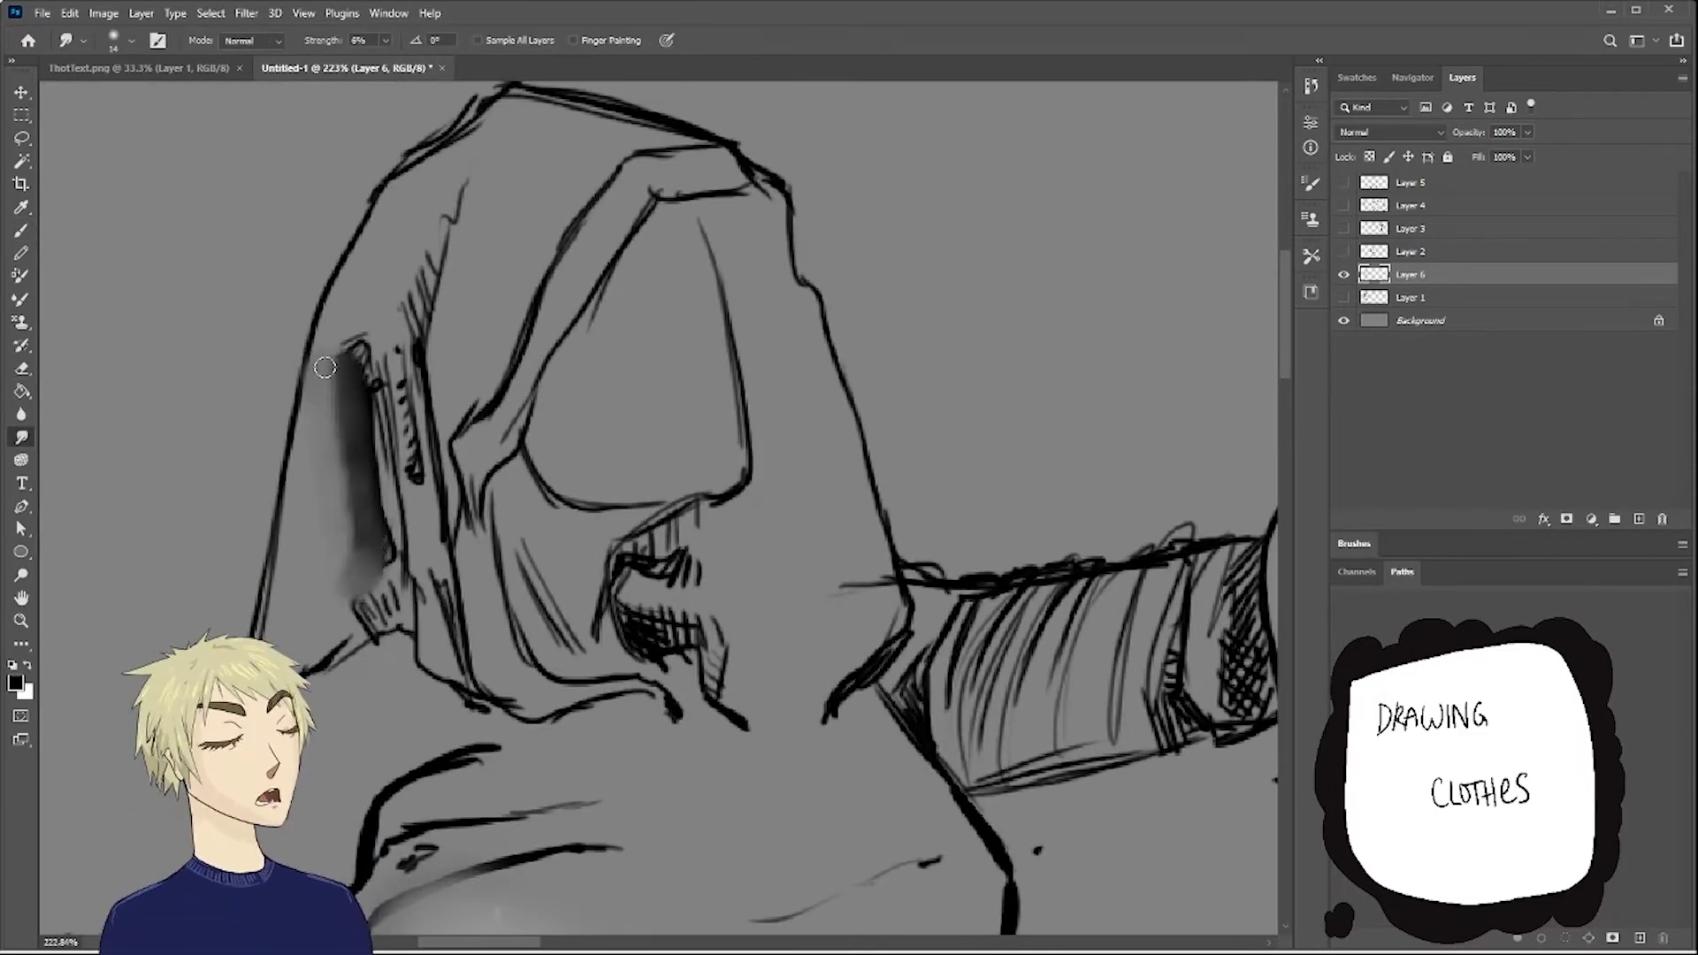
drag(425, 213, 407, 460)
drag(372, 354, 478, 575)
drag(663, 513, 719, 688)
drag(557, 637, 421, 398)
mouse_move(496, 336)
mouse_down()
mouse_move(442, 566)
mouse_move(567, 712)
mouse_up()
drag(394, 518, 334, 563)
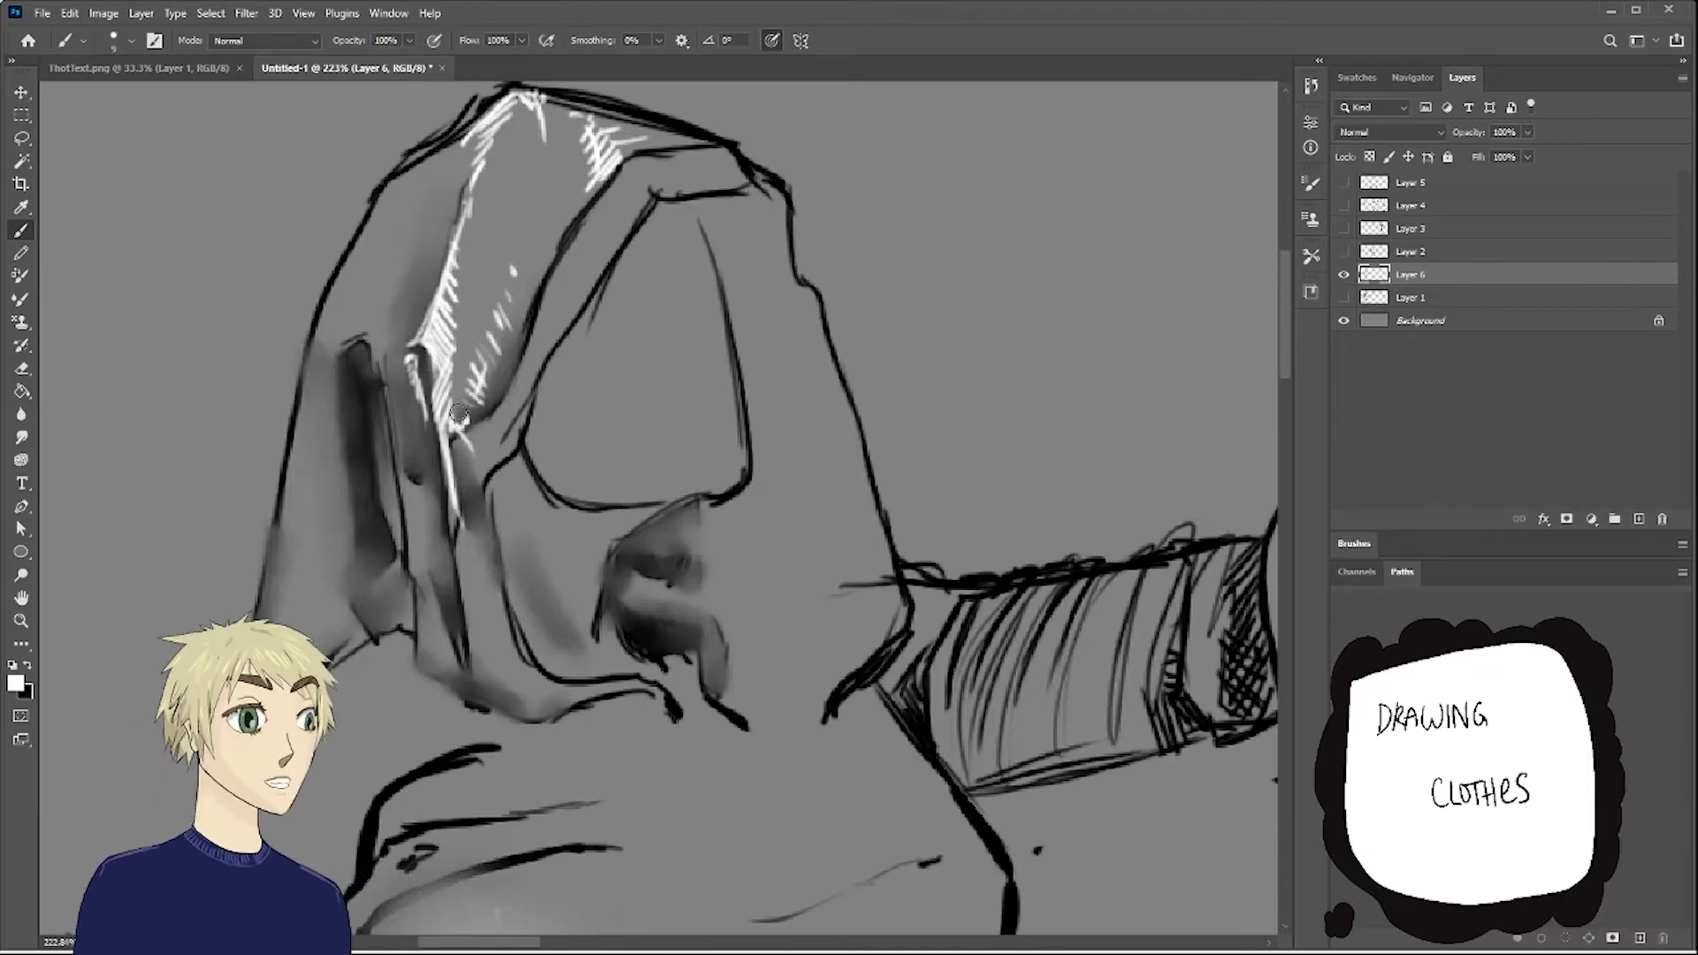
Add white highlight strokes to the raised arm's sleeve creases, the hood beside the face, the collar and the chest.
scroll(796, 439, right, 3)
drag(977, 554, 938, 728)
scroll(1036, 894, down, 2)
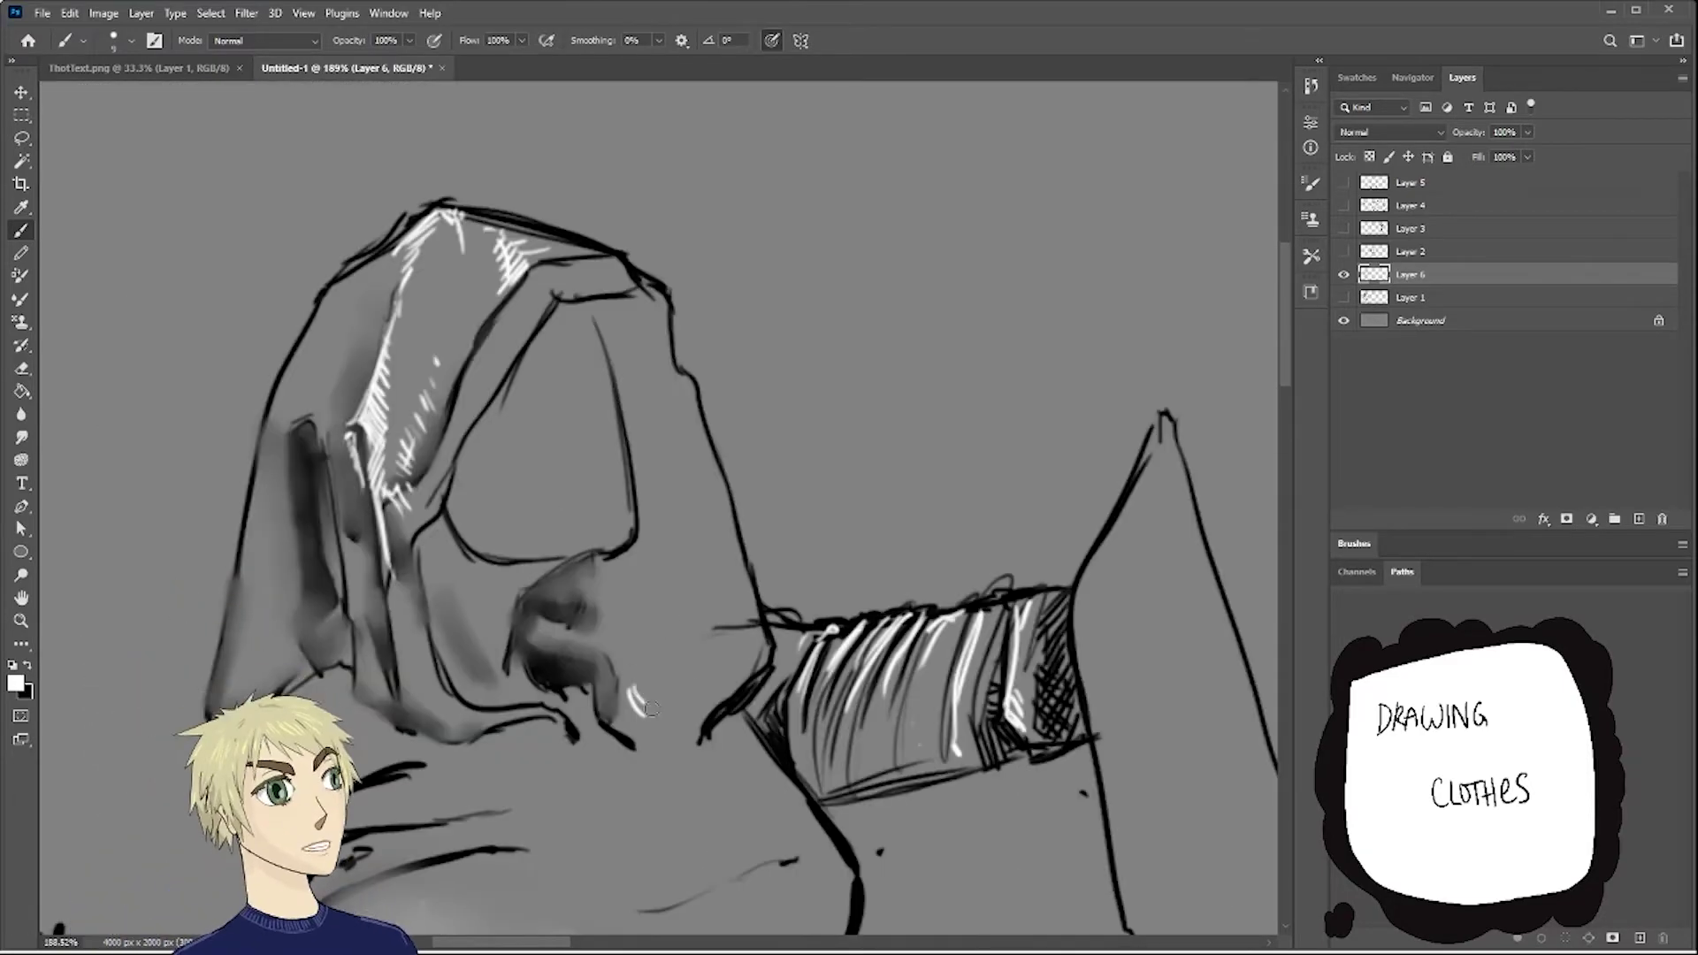
scroll(488, 193, down, 5)
scroll(620, 443, up, 6)
drag(460, 442, 602, 349)
drag(548, 416, 681, 331)
drag(159, 341, 429, 283)
Smudge the white highlight strokes on the chest and hood into soft shading.
key(r)
drag(478, 531, 212, 526)
scroll(785, 672, down, 3)
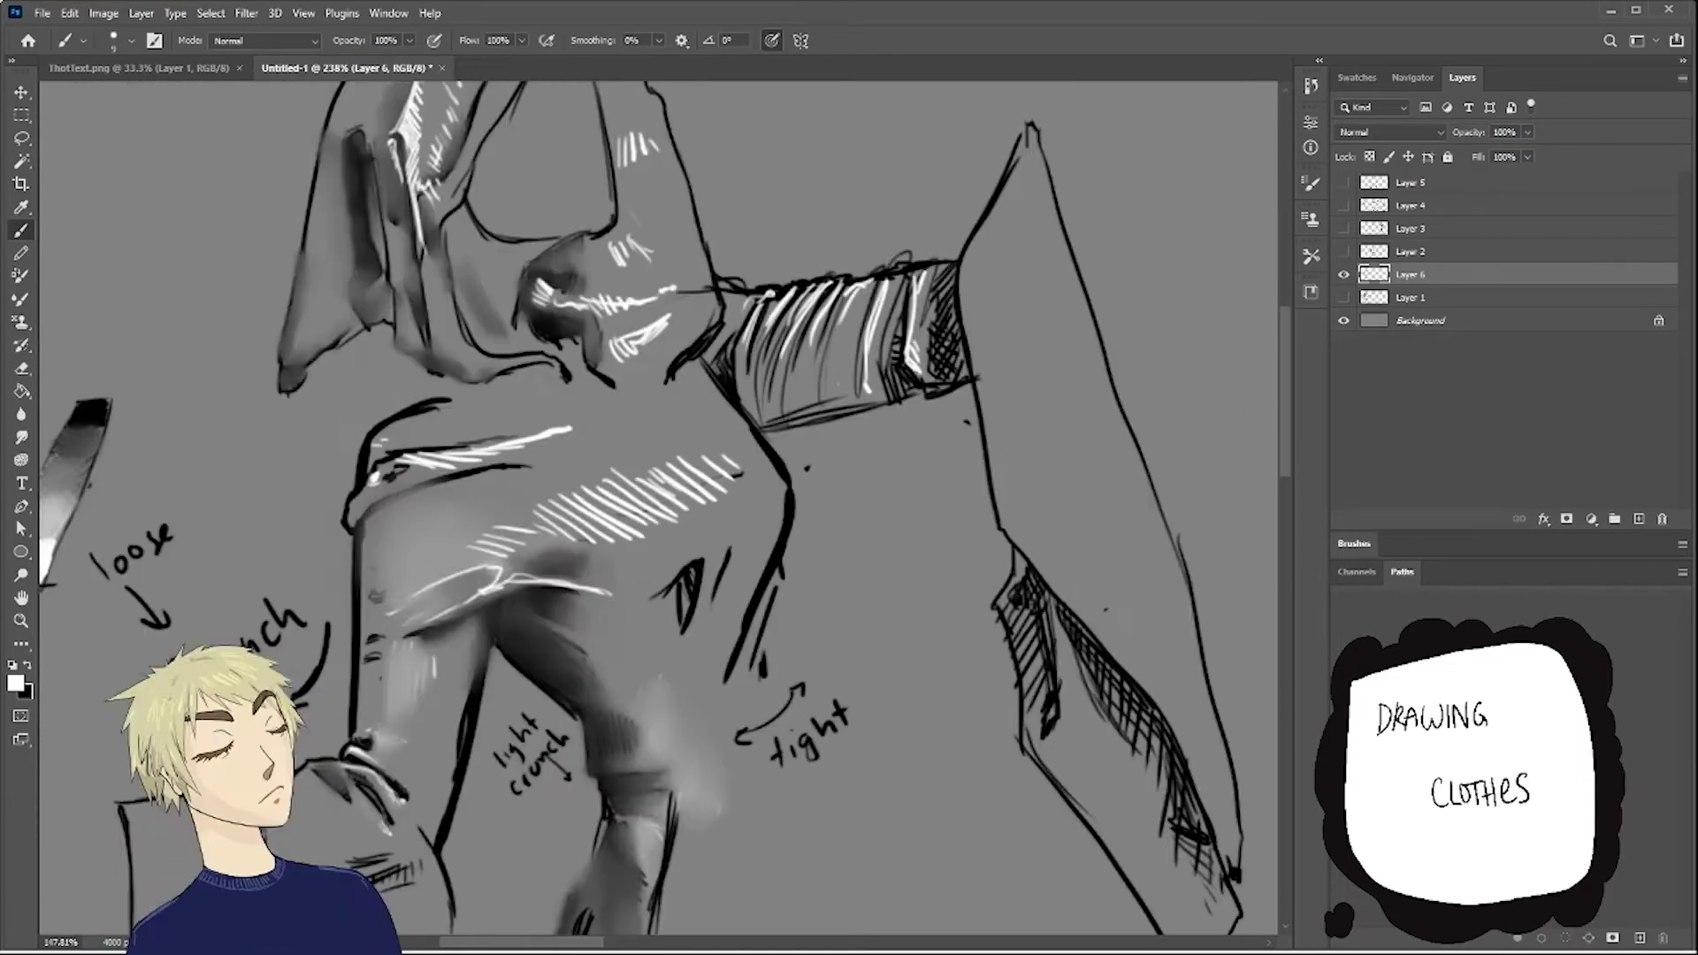
drag(734, 496, 496, 530)
scroll(370, 259, up, 3)
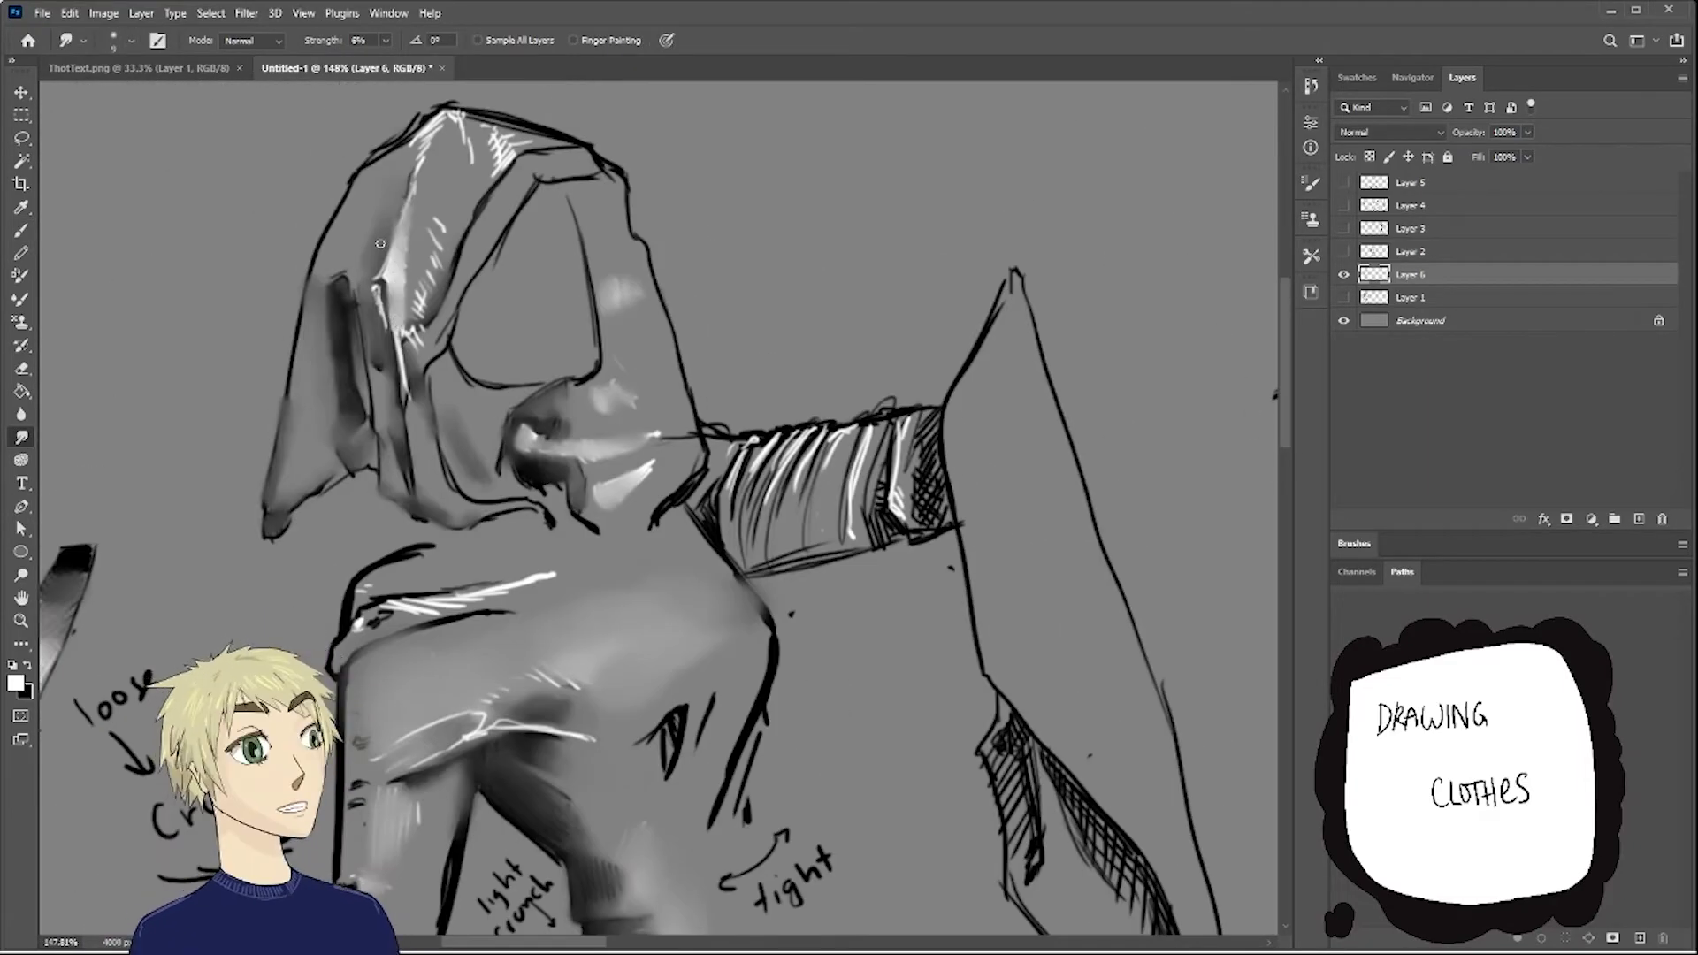
Blend the hatching and highlights of the raised arm's upper sleeve with the Smudge tool.
scroll(580, 324, down, 3)
mouse_move(778, 380)
mouse_down()
mouse_move(880, 343)
mouse_move(799, 345)
mouse_move(823, 275)
mouse_up()
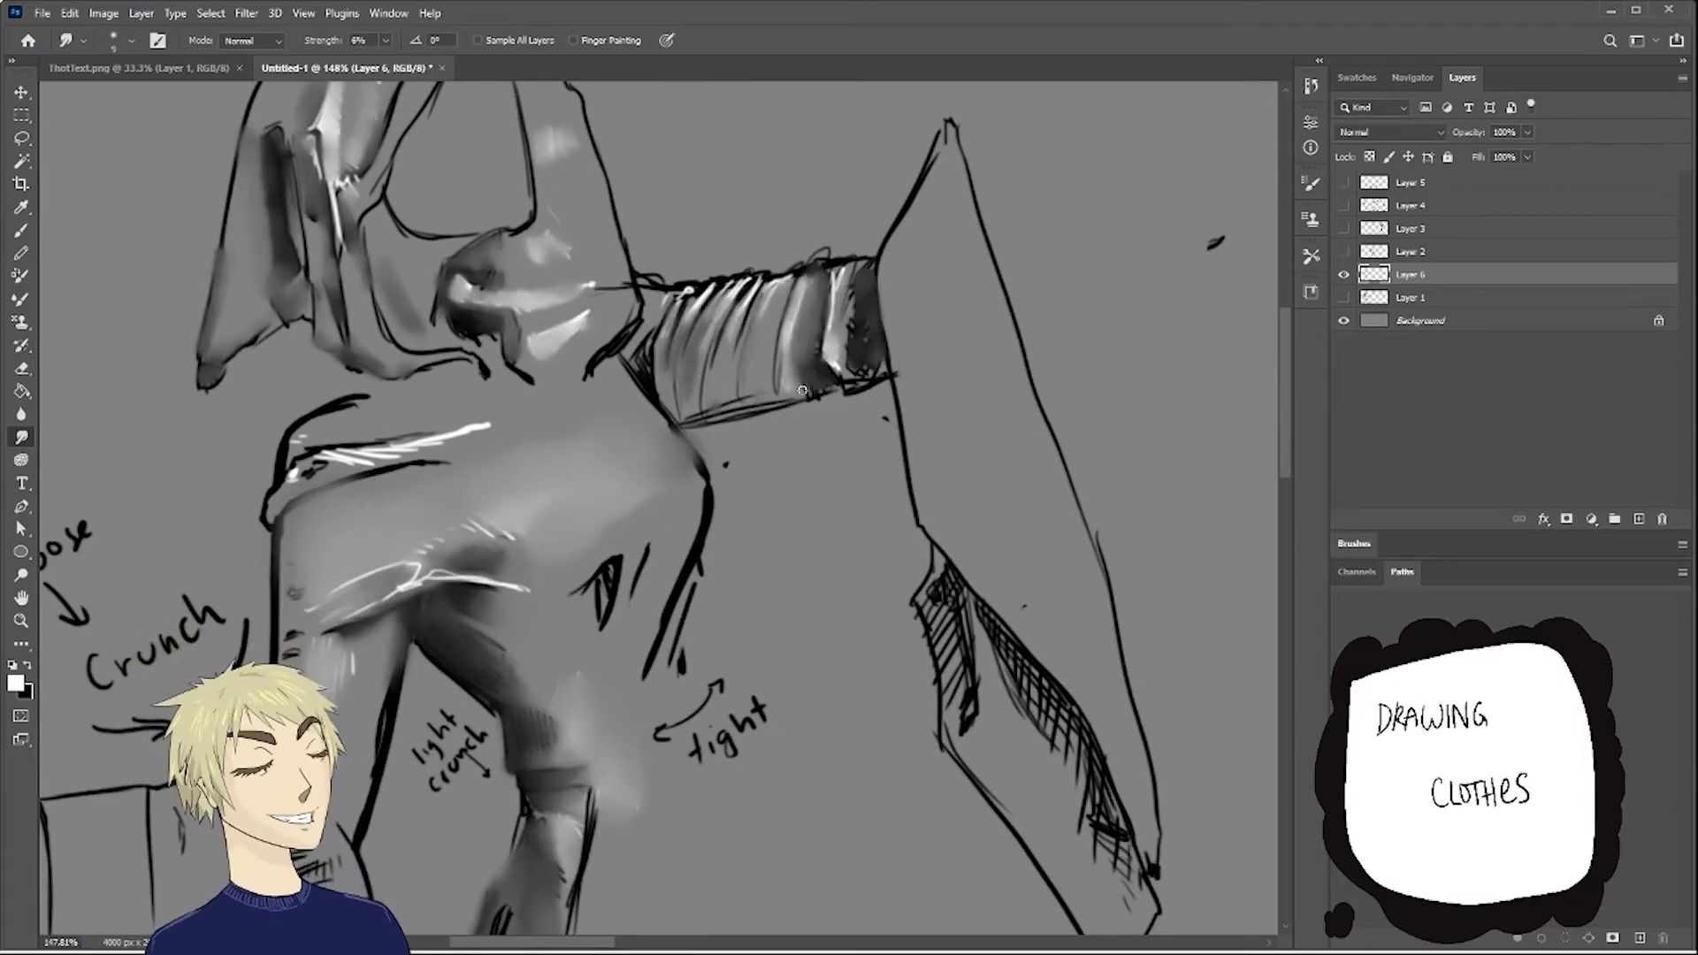
drag(849, 380, 863, 266)
scroll(885, 372, up, 3)
scroll(947, 575, down, 1)
Smudge the cross-hatched shadows inside the hanging sleeve's opening into smooth dark shading.
drag(920, 575, 964, 716)
drag(982, 619, 1114, 823)
scroll(1017, 708, down, 2)
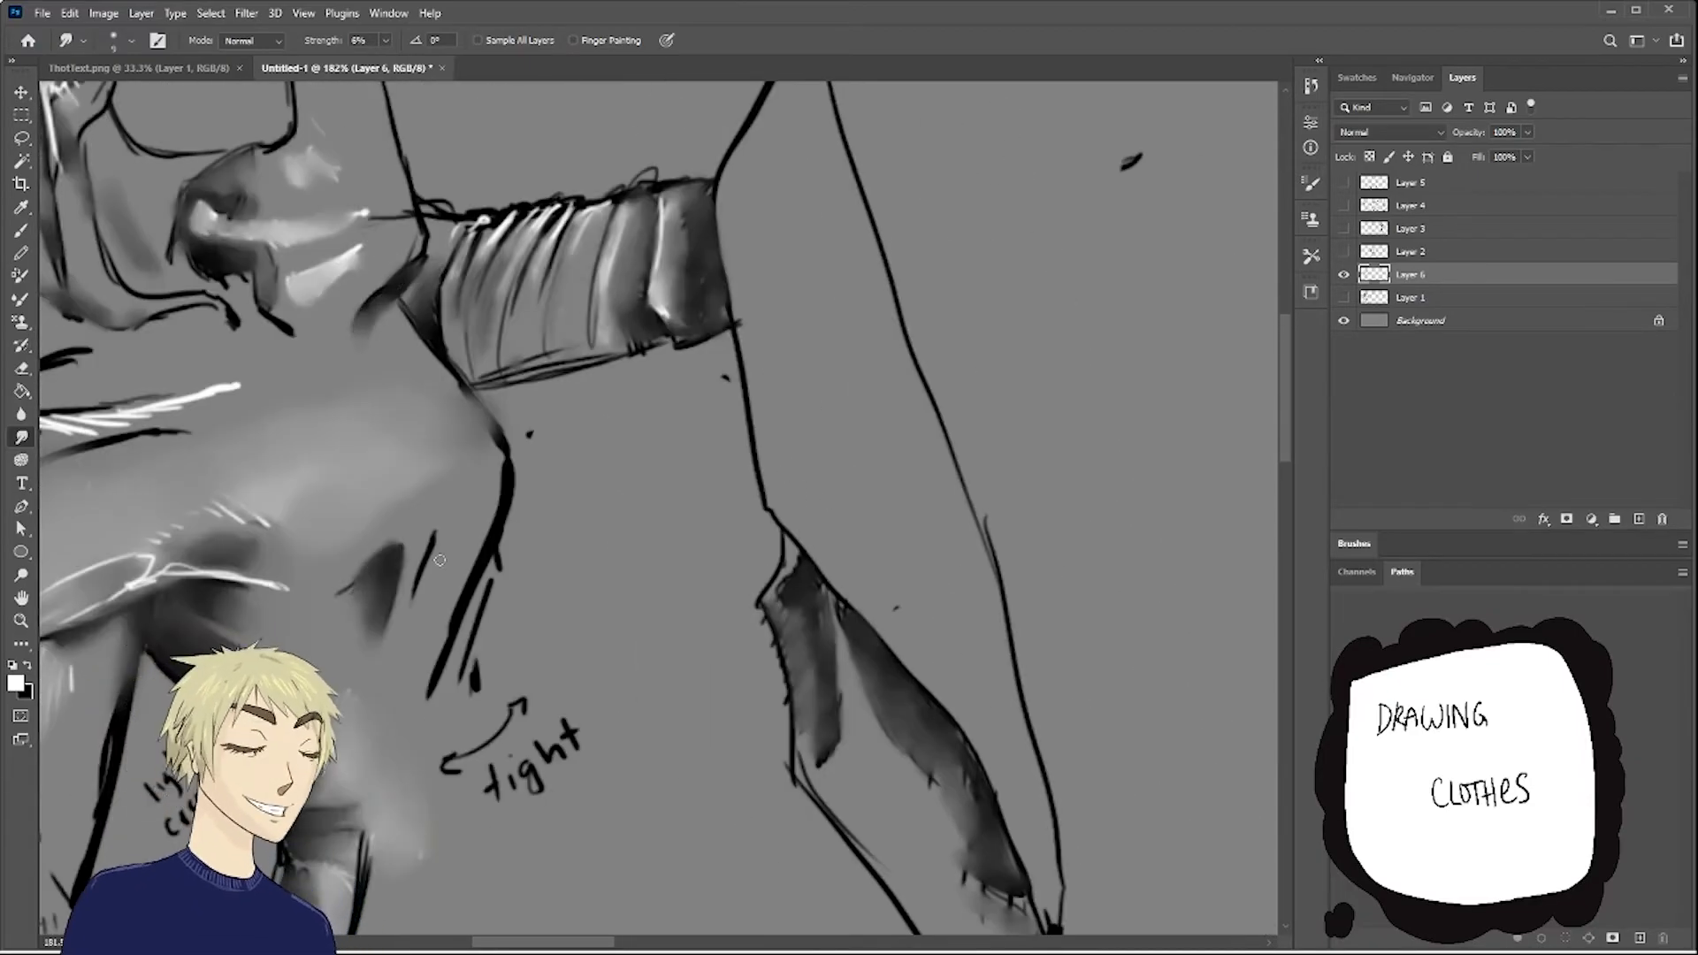
Smudge the black and white fold strokes across the collar and shoulder.
scroll(356, 688, left, 3)
drag(329, 434, 541, 387)
scroll(550, 585, down, 3)
scroll(619, 531, up, 3)
scroll(619, 531, down, 2)
scroll(619, 530, up, 1)
Show Layer 1, select the empty area around the sketched figure, and unlock the background layer.
click(1344, 297)
ctrl+click(1374, 297)
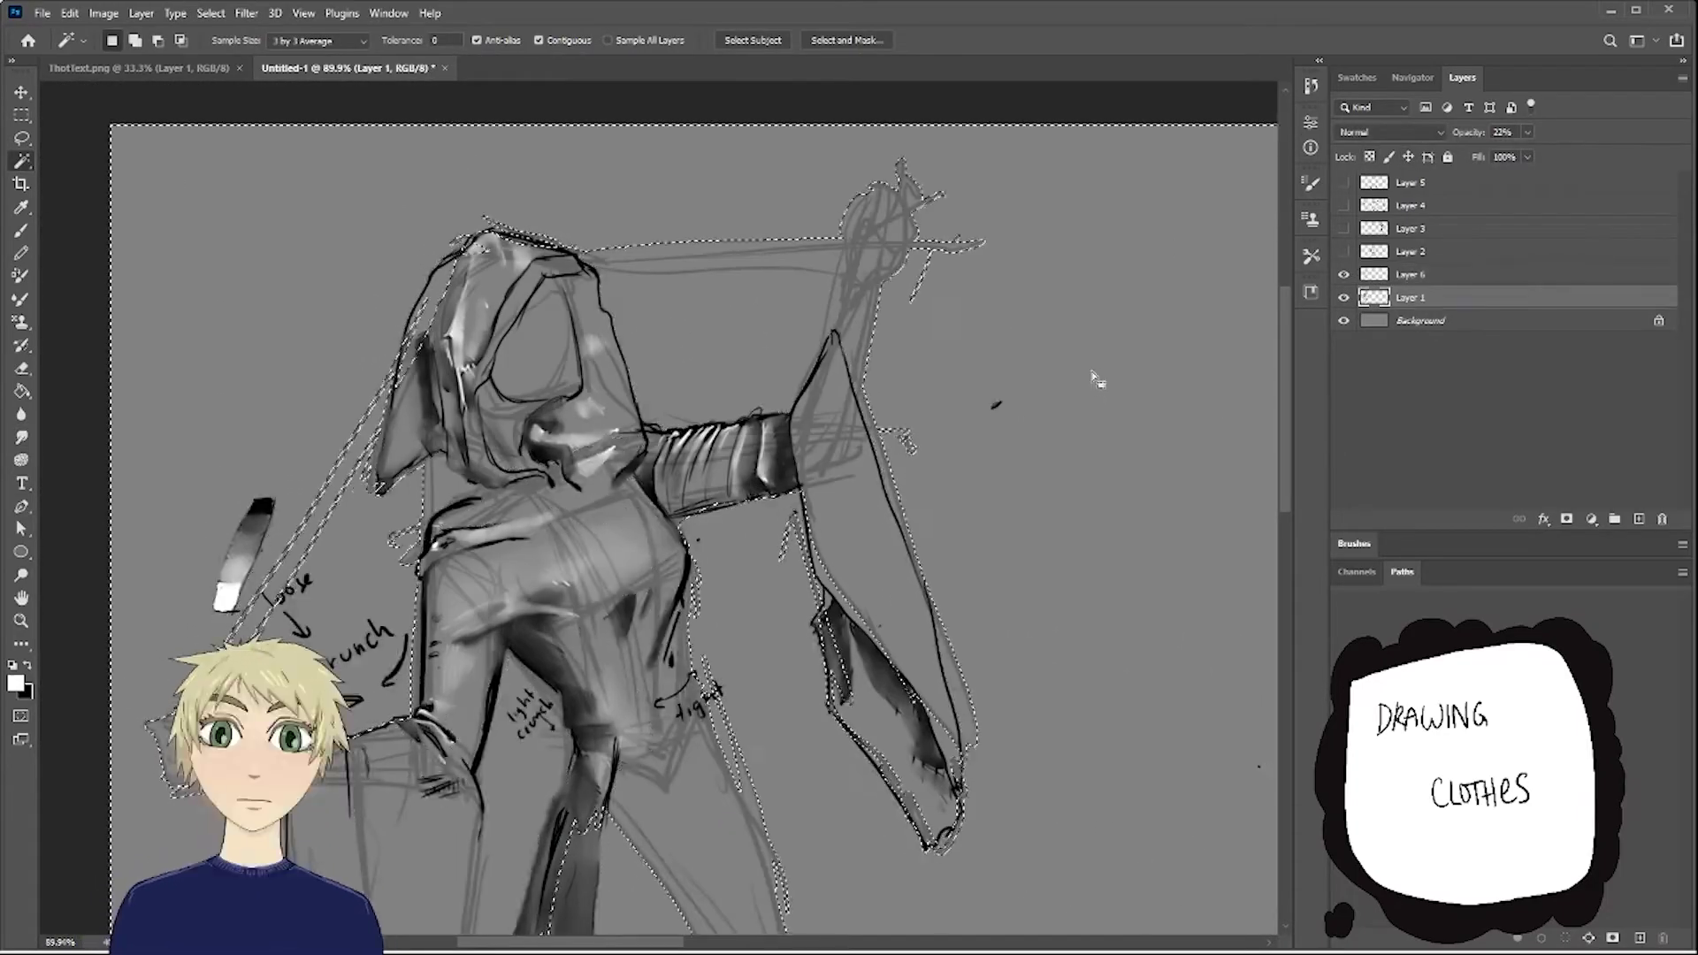
click(1420, 320)
key(i)
click(1658, 320)
Invert the selection to the figure, delete that area from the active layer, and deselect.
key(ctrl+shift+i)
key(Delete)
key(ctrl+d)
Add an empty layer beneath the active one, and try a Magic Wand selection at the figure before clearing it.
ctrl+click(1639, 519)
click(1411, 321)
key(w)
click(708, 345)
scroll(871, 524, down, 3)
click(1411, 343)
key(ctrl+d)
Try filling the new layer with the Paint Bucket, undo the fill, and move the layer up one place above the grey background.
key(g)
click(871, 523)
key(ctrl+z)
key(ctrl+bracketright)
scroll(591, 926, down, 3)
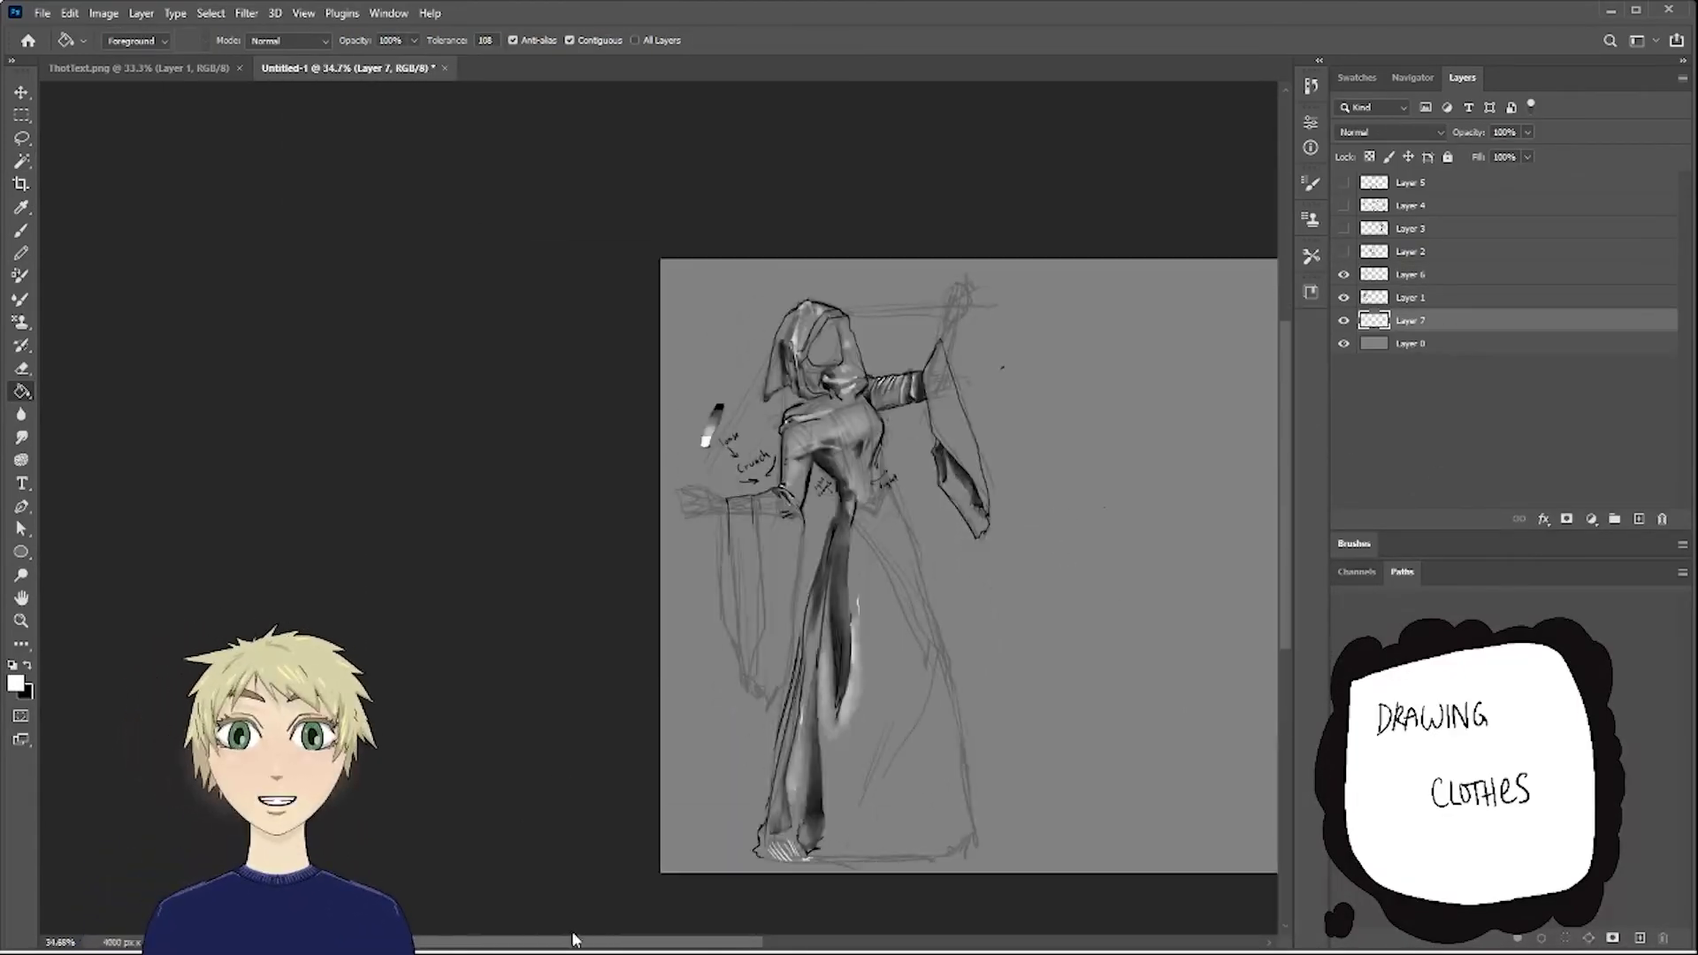